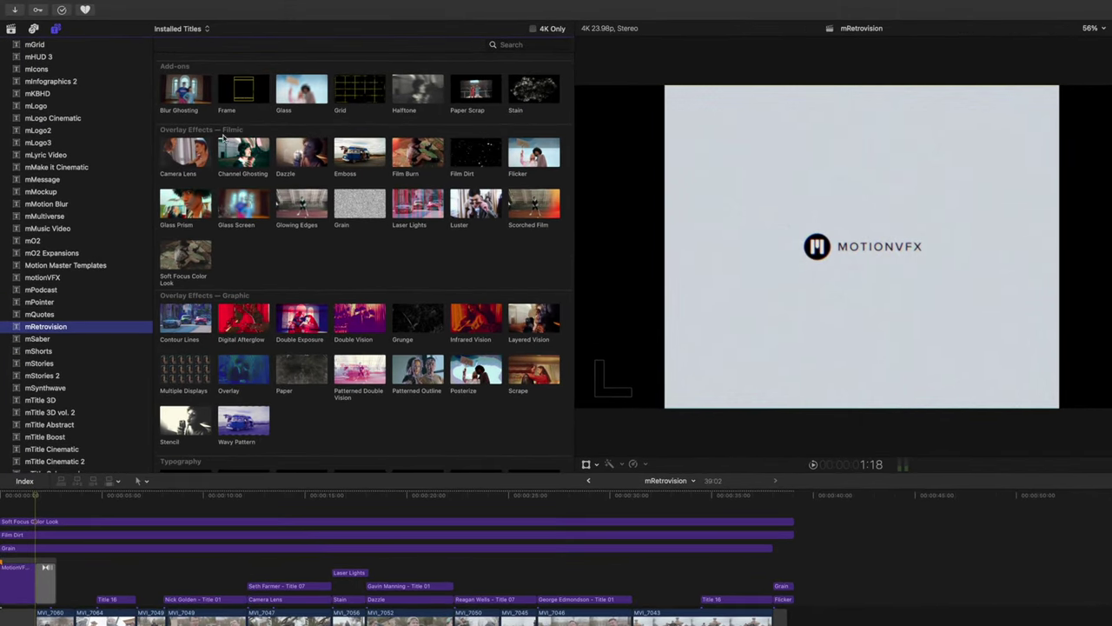
Step: Look through the mRetrovision title collection, from the add-ons and overlay effects to the typography presets
scroll(304, 302, "down", 5)
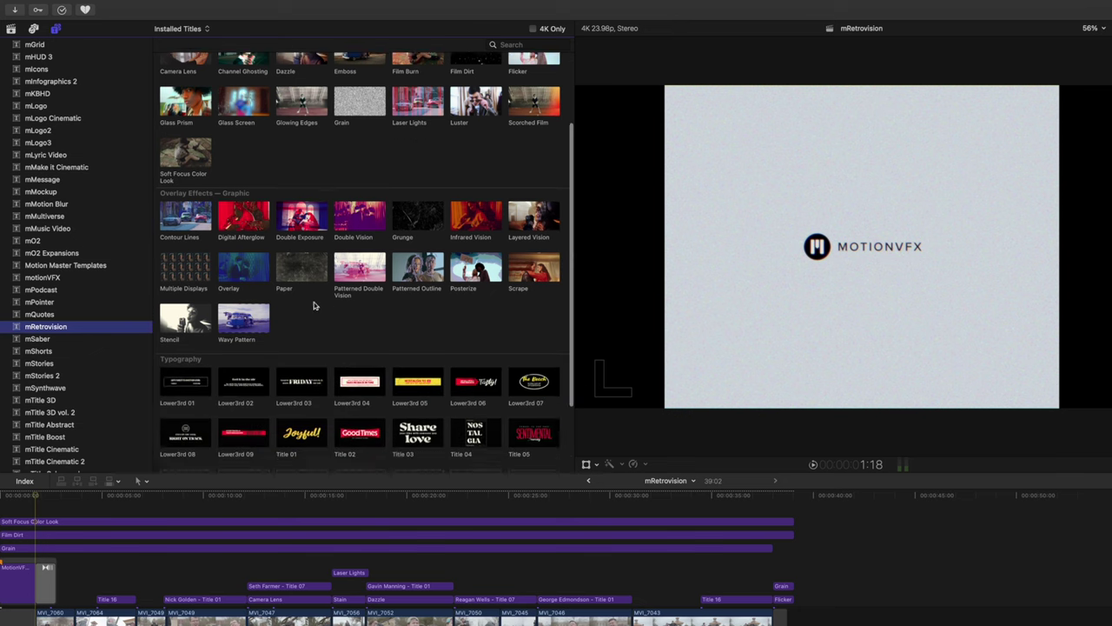
scroll(316, 305, "up", 1)
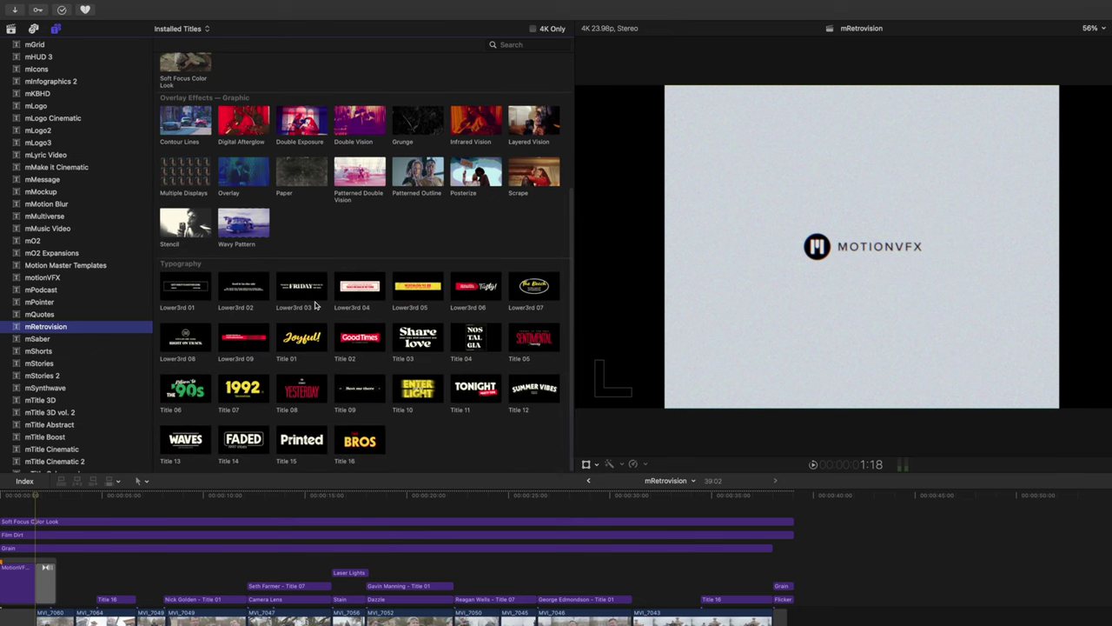
scroll(316, 306, "up", 3)
scroll(316, 296, "up", 3)
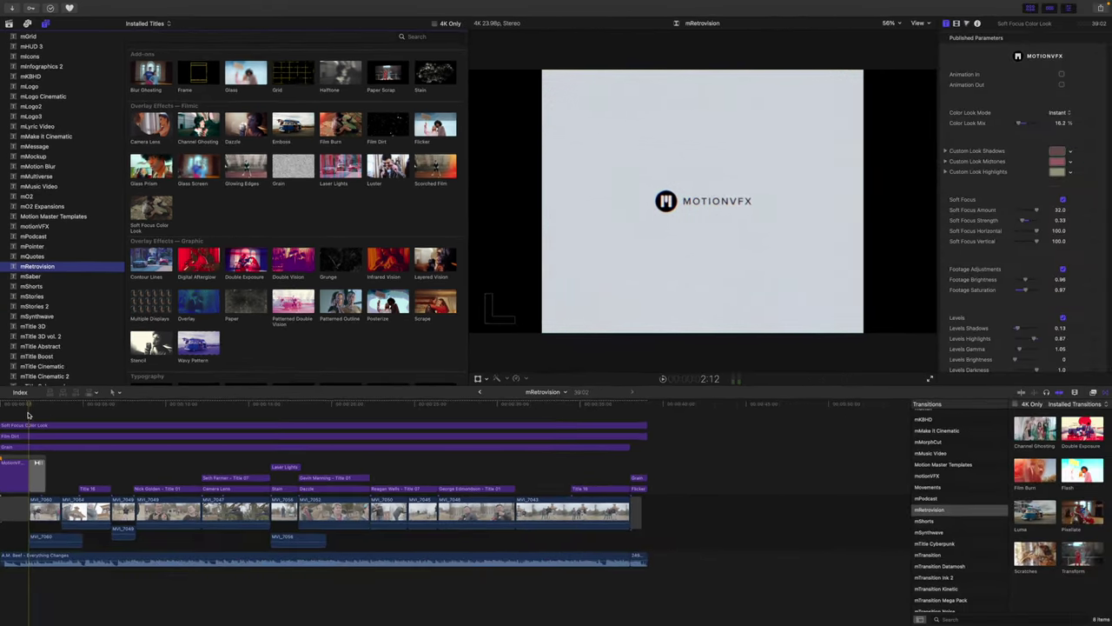
Step: Compare the clock tower shot at 3:17 with the Soft Focus Color Look title disabled and enabled
left_click(34, 507)
scroll(29, 416, "left", 2)
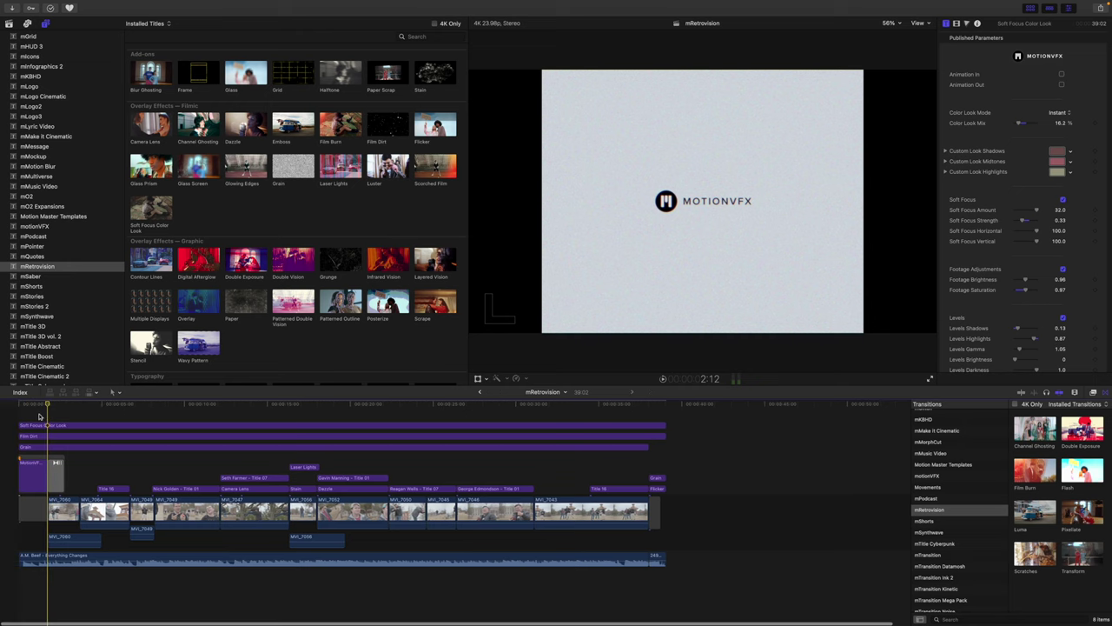
left_click(41, 406)
left_click_drag(40, 406, 82, 408)
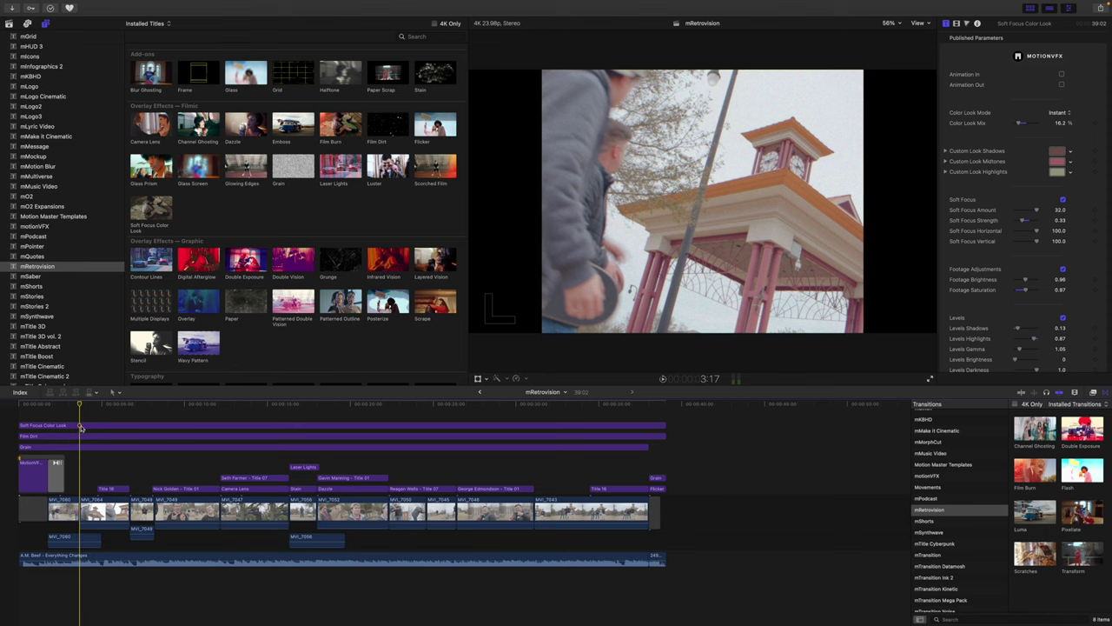
left_click(80, 427)
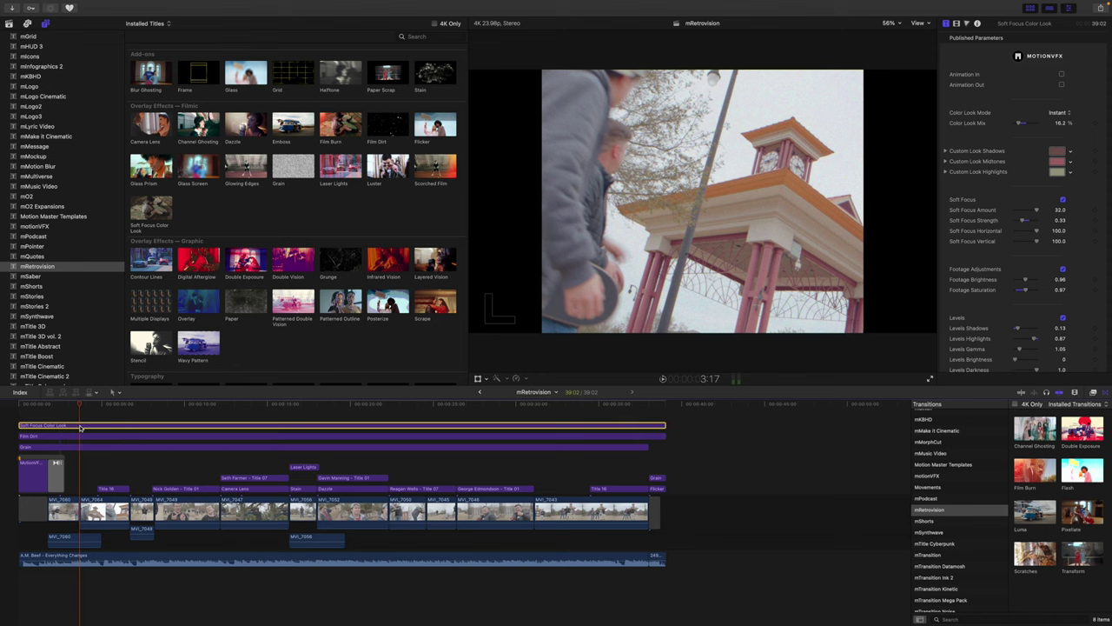
key("v")
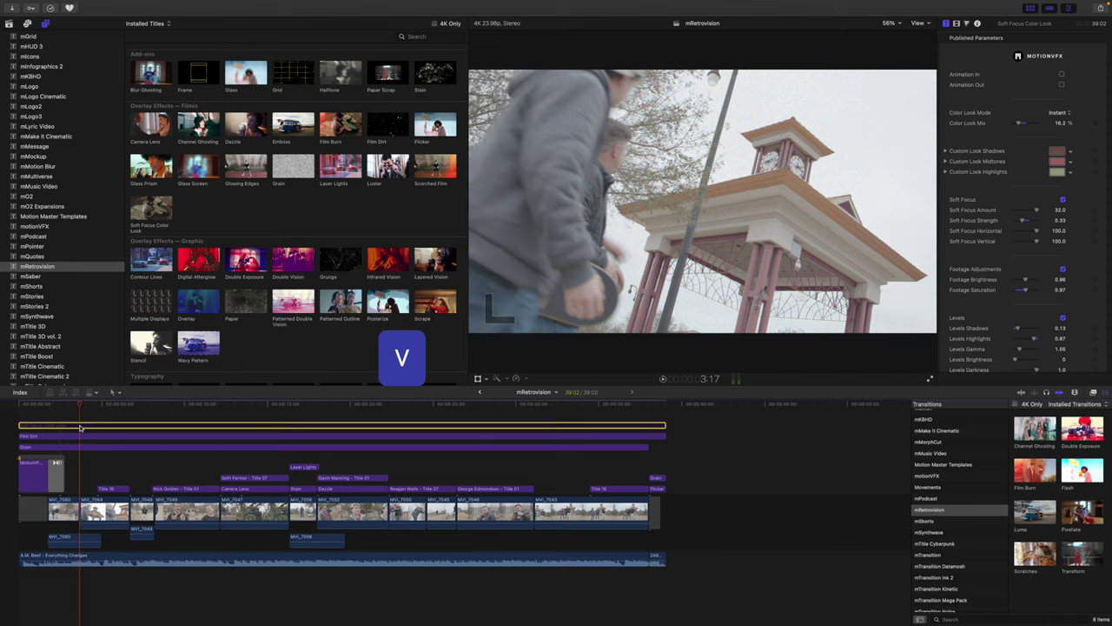
key("v")
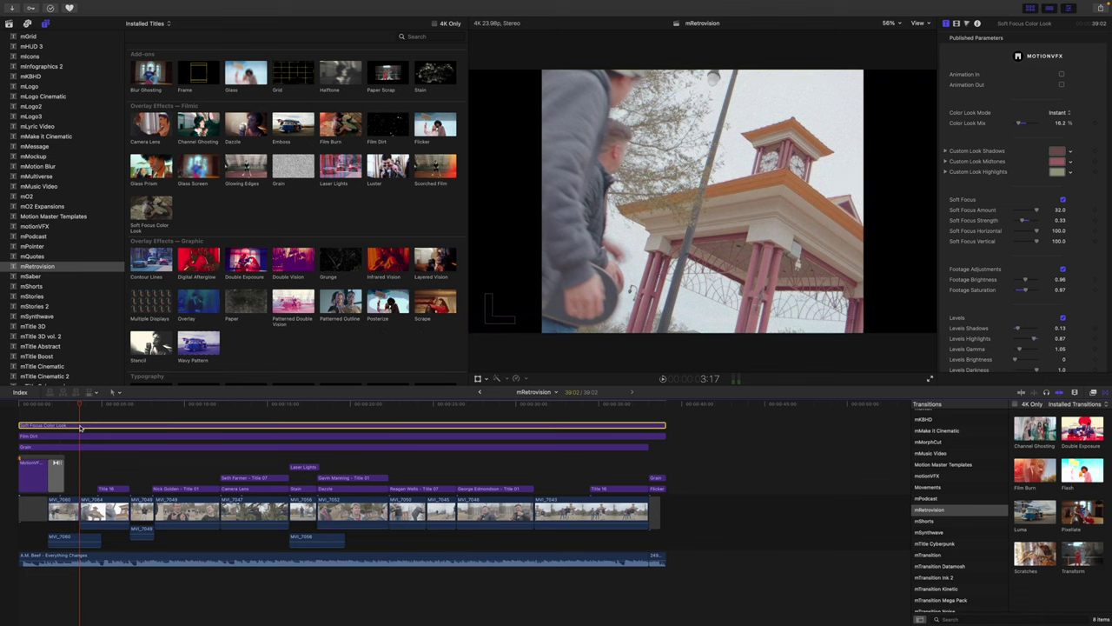
key("v")
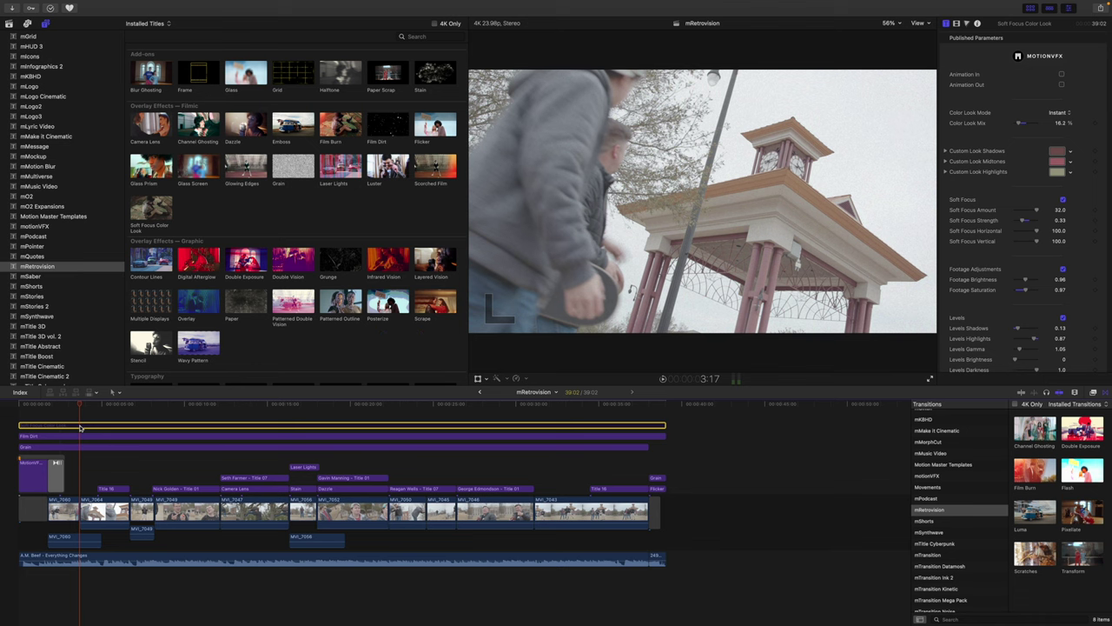
key("v")
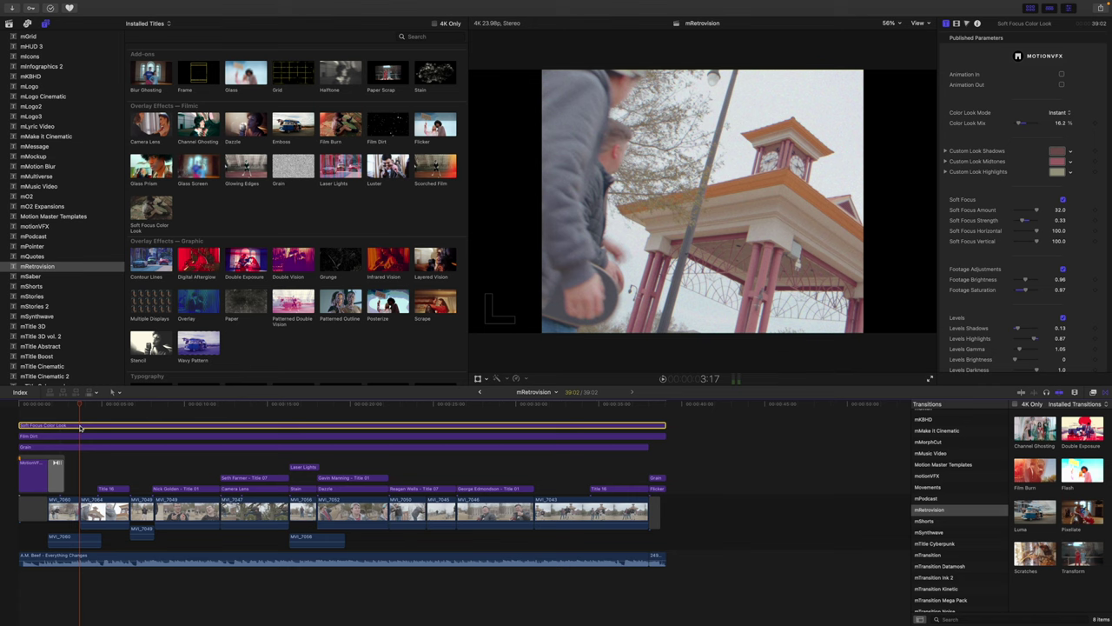
key("v")
key("v")
Step: Compare the THE BROS title shot at 5:18 with the Film Dirt overlay disabled and enabled
left_click(79, 437)
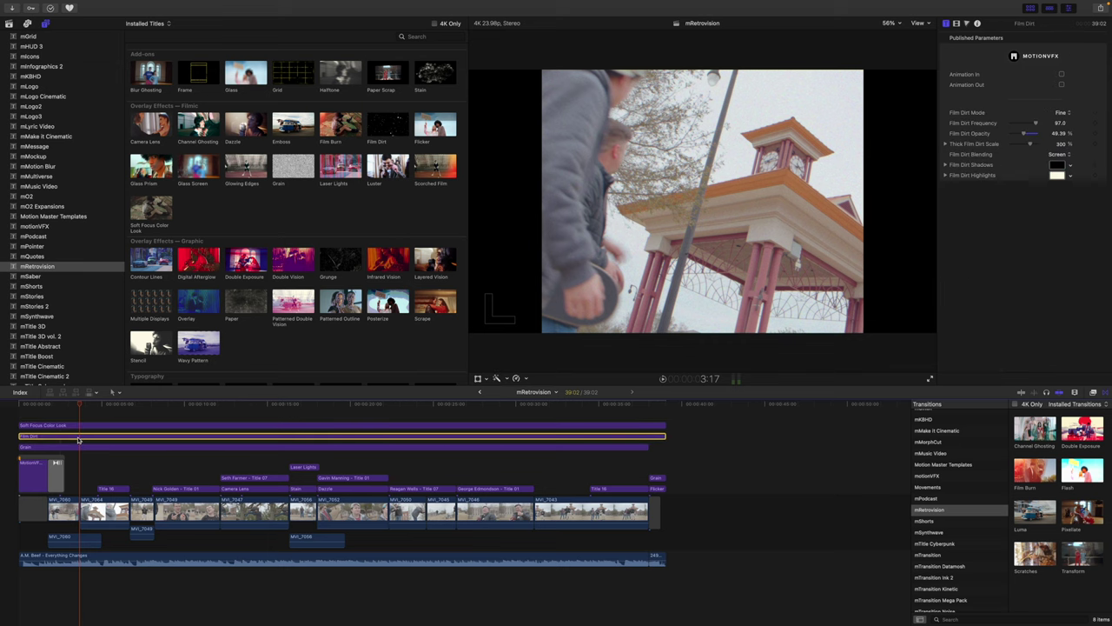
key("v")
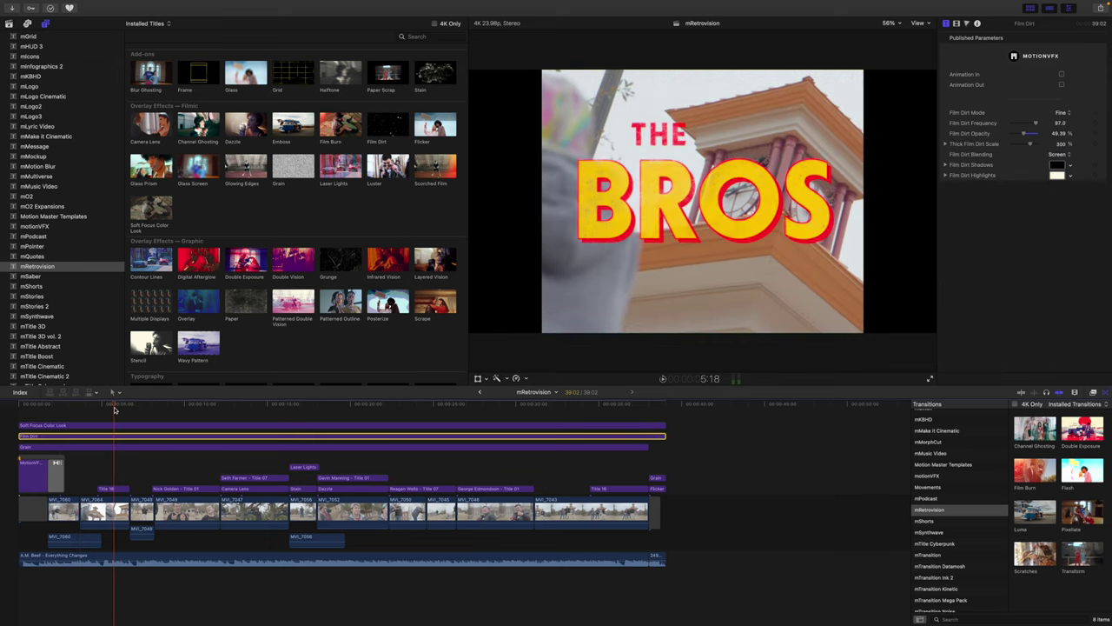
key("v")
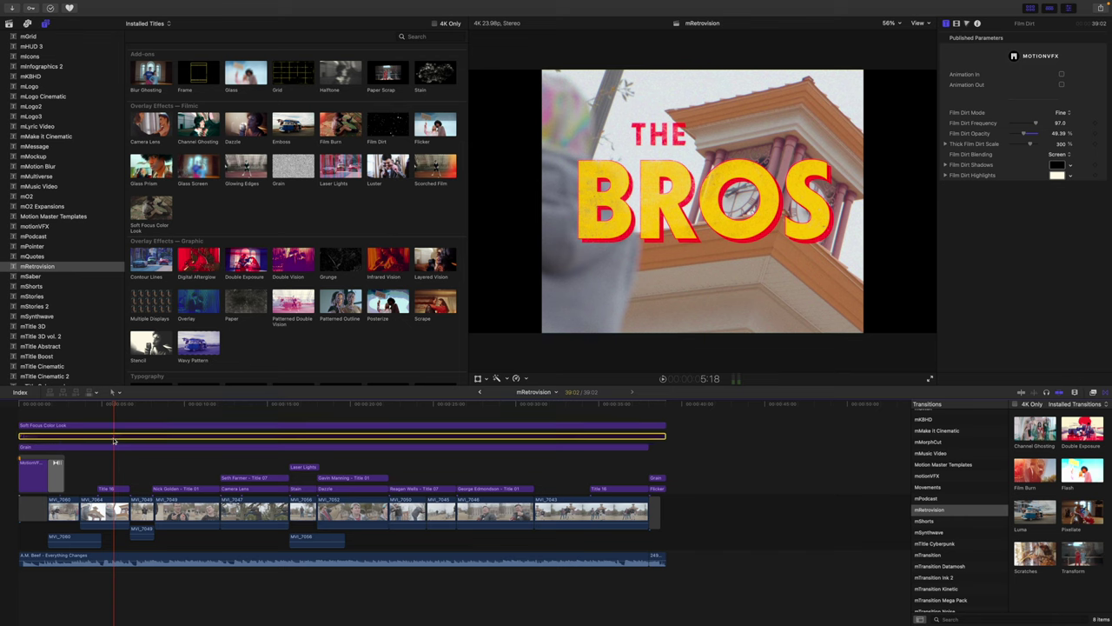
key("v")
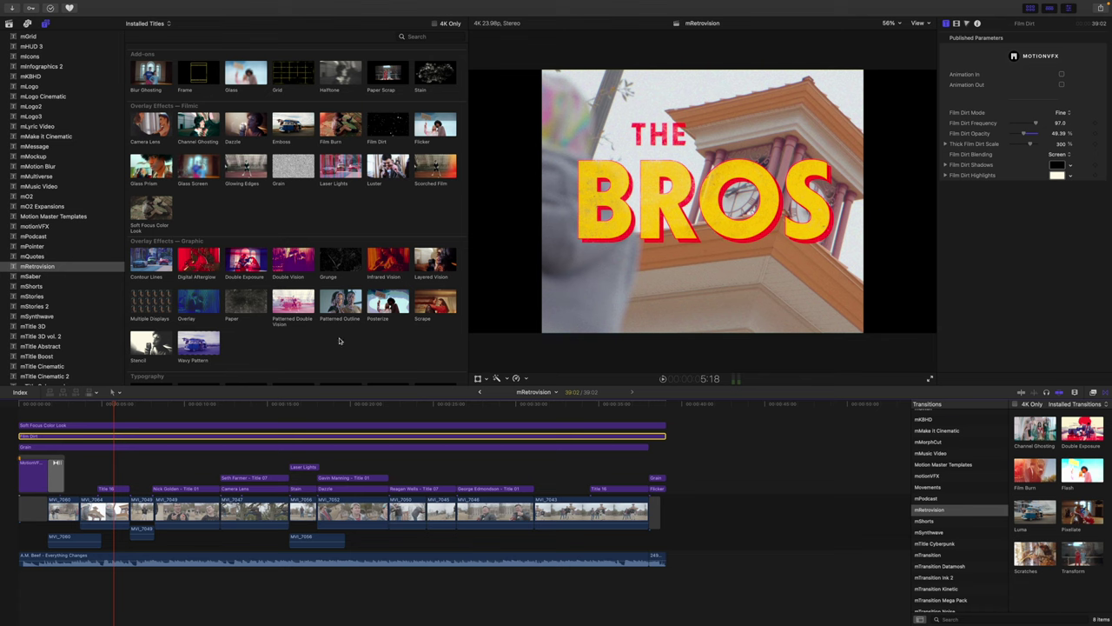
Step: Inspect the Grain overlay and the first Title 16, and review the rest of the opening sequence through its end
left_click(115, 448)
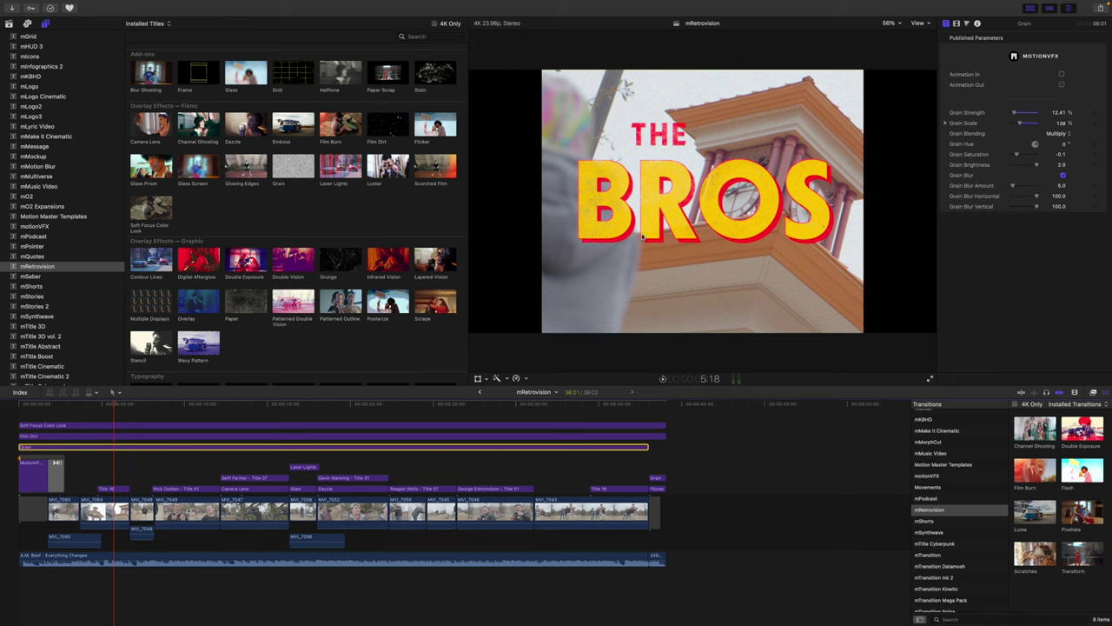
left_click(113, 490)
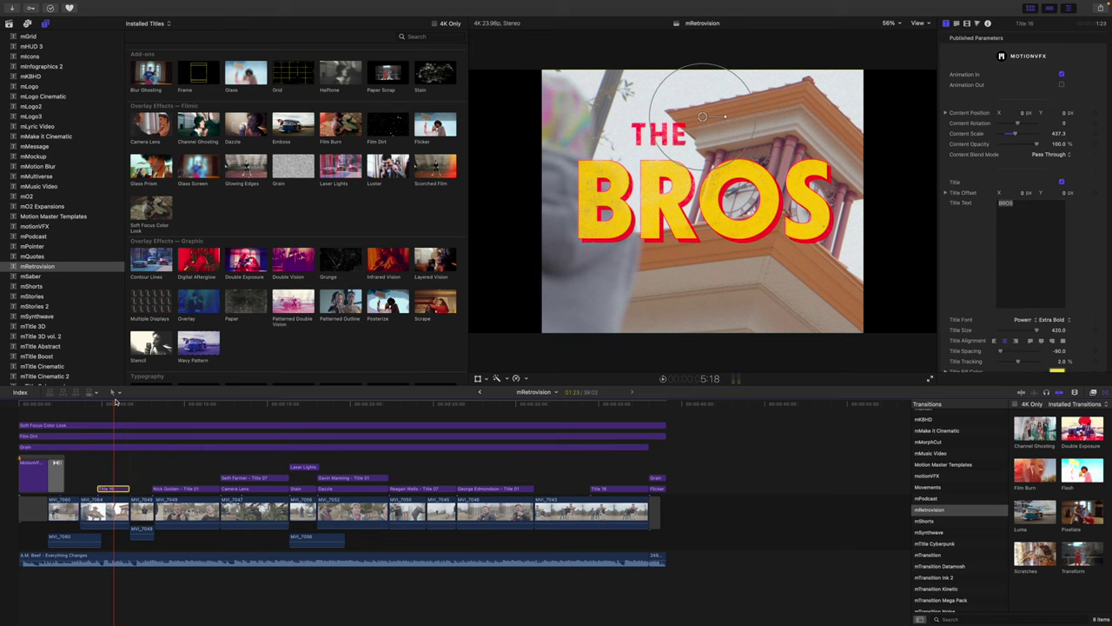
left_click_drag(116, 402, 256, 405)
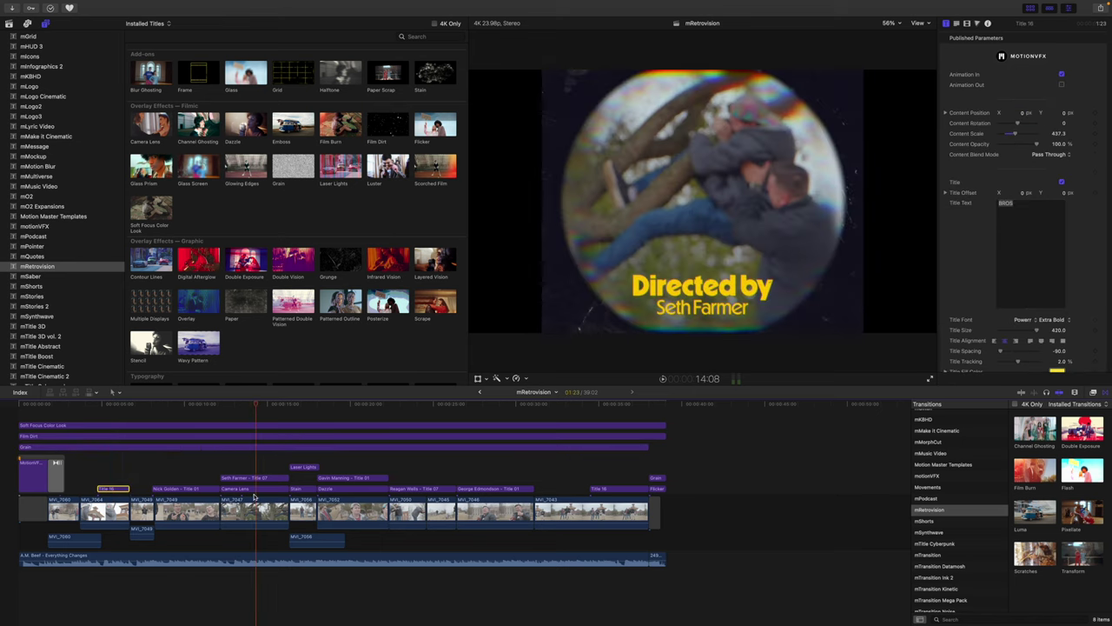
left_click_drag(257, 407, 652, 410)
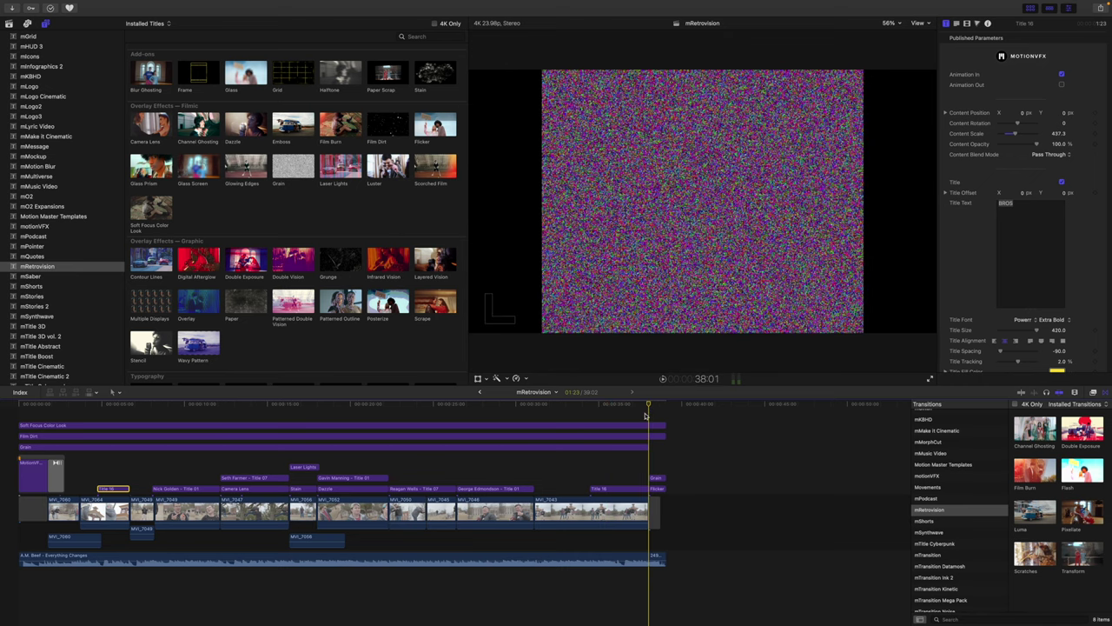
left_click(654, 405)
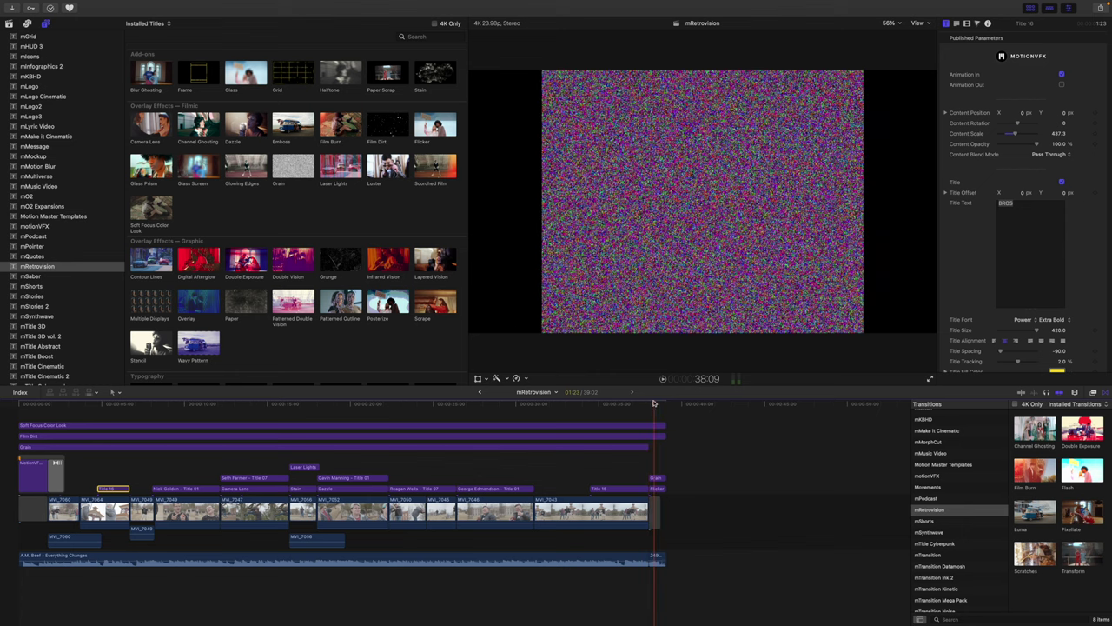
left_click_drag(656, 407, 666, 406)
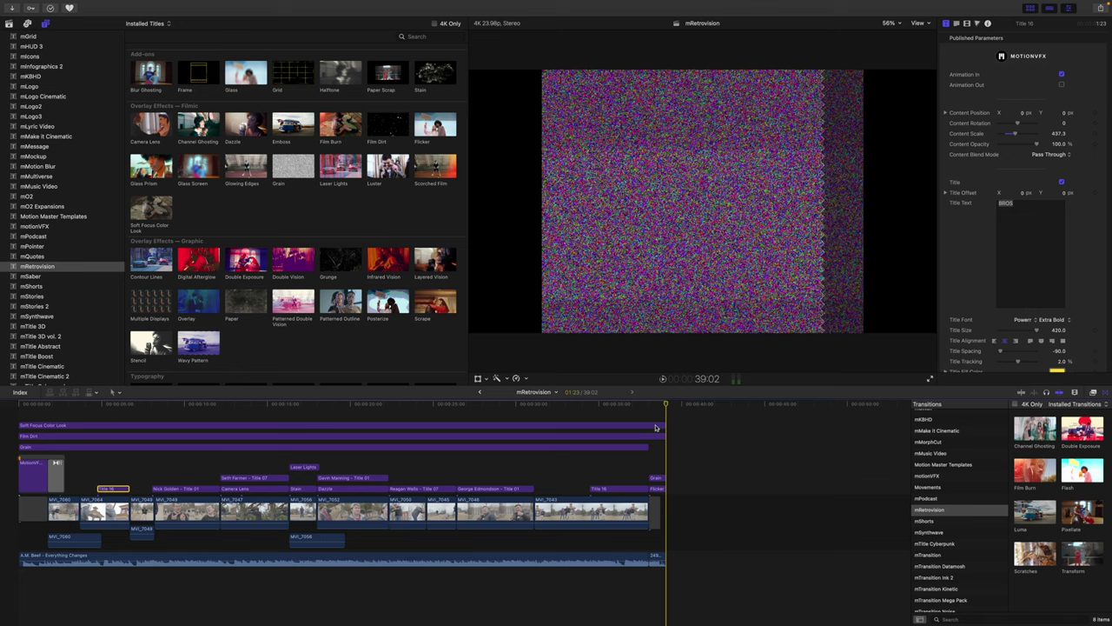
Step: Append all six clips from the Tutorial event to the timeline and place the playhead at 42:06 on the film reel clip
left_click(9, 24)
left_click(30, 75)
left_click(154, 74)
left_click_drag(331, 171, 142, 72)
key("e")
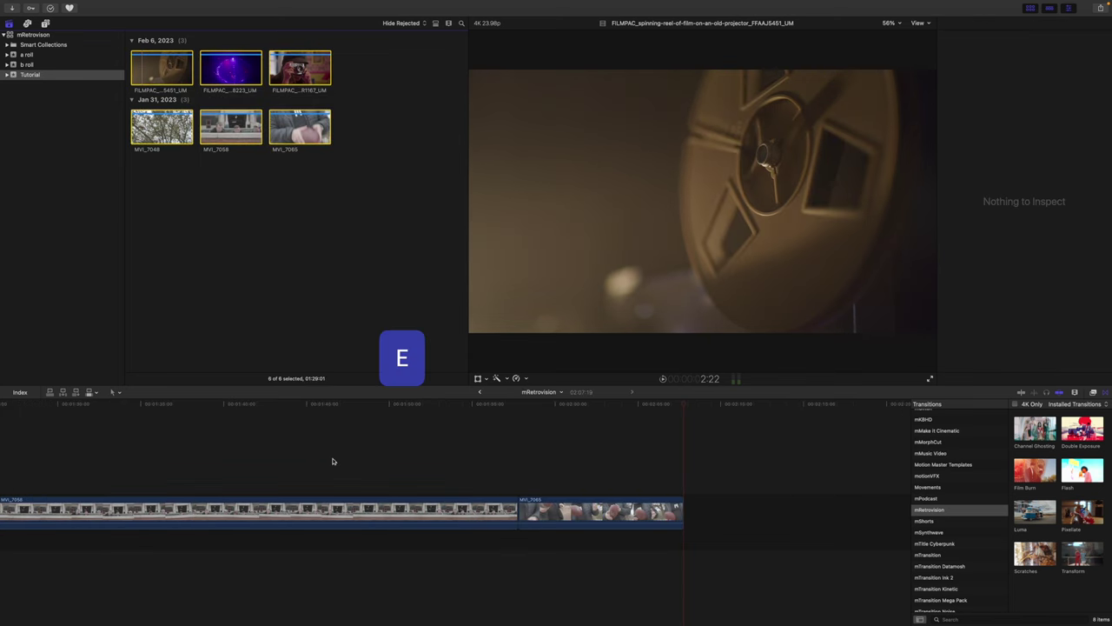
scroll(327, 460, "left", 10)
left_click(214, 406)
left_click_drag(214, 407, 231, 412)
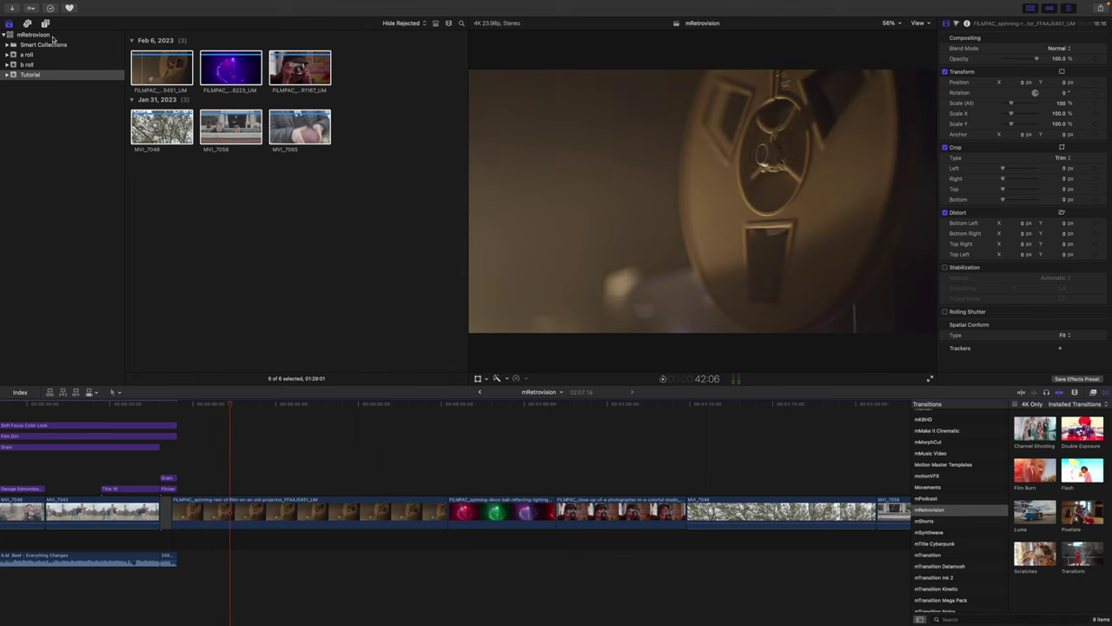
Step: Add the mRetrovision Glass title above the start of the disco ball clip
left_click(45, 23)
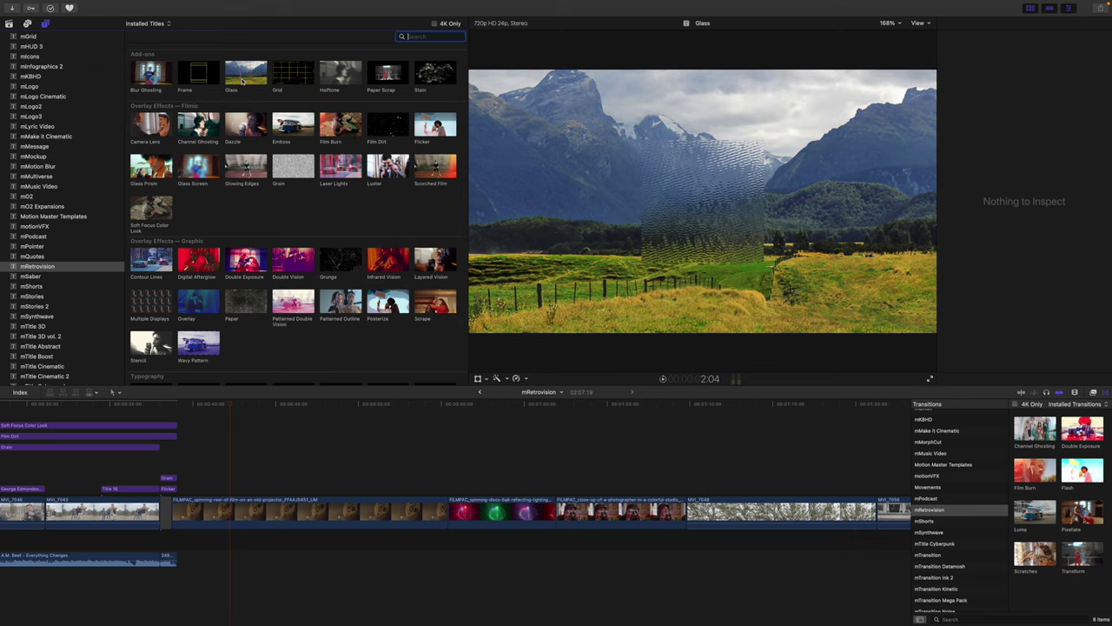
left_click(242, 78)
left_click_drag(243, 77, 473, 489)
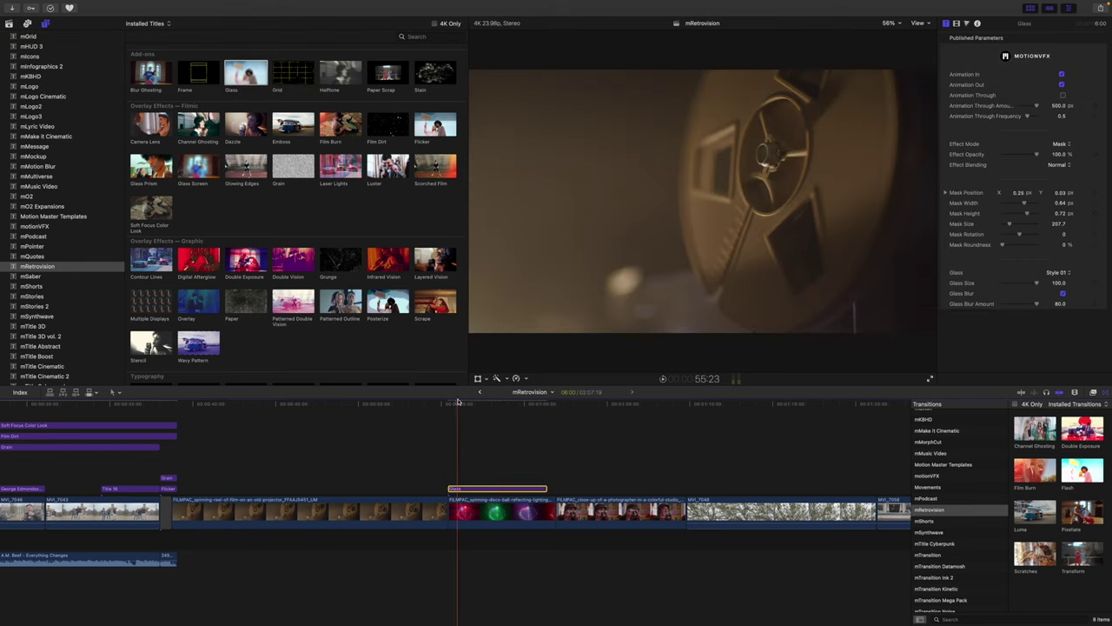
Step: Enlarge the Glass title's mask in height and width with the on-screen handles so it covers most of the frame
left_click(484, 488)
left_click_drag(707, 135, 707, 102)
left_click_drag(774, 194, 866, 196)
mouse_move(705, 217)
left_mouse_down()
mouse_move(708, 229)
mouse_move(708, 205)
left_mouse_up()
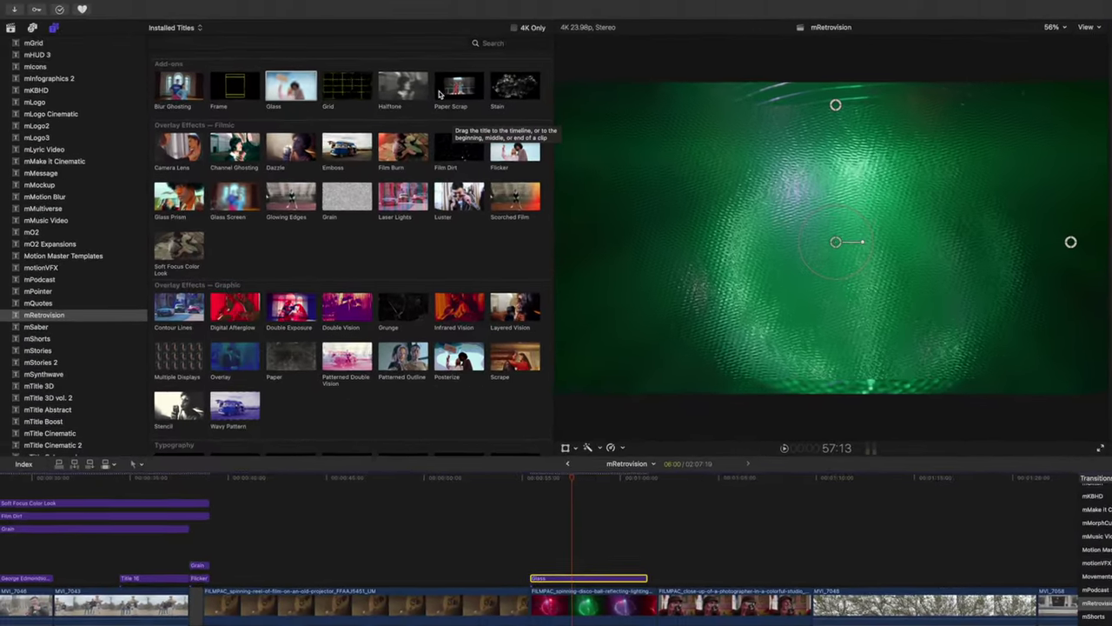
Step: Add the Paper Scrap title above the Glass title and try out its on-screen position and rotation controls
mouse_move(440, 94)
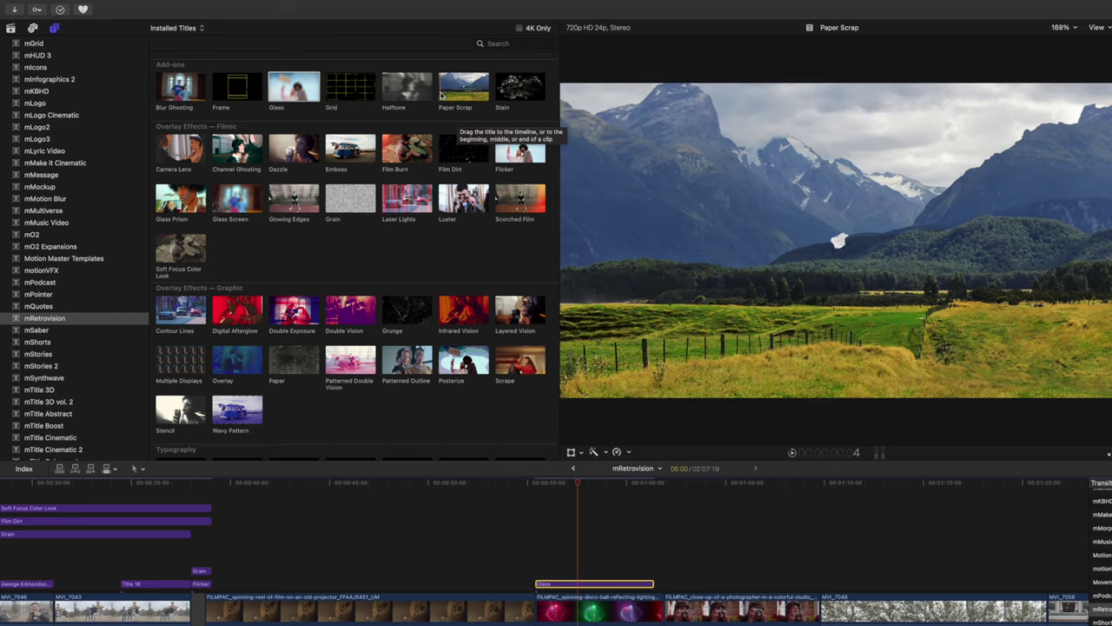
left_click_drag(440, 93, 544, 558)
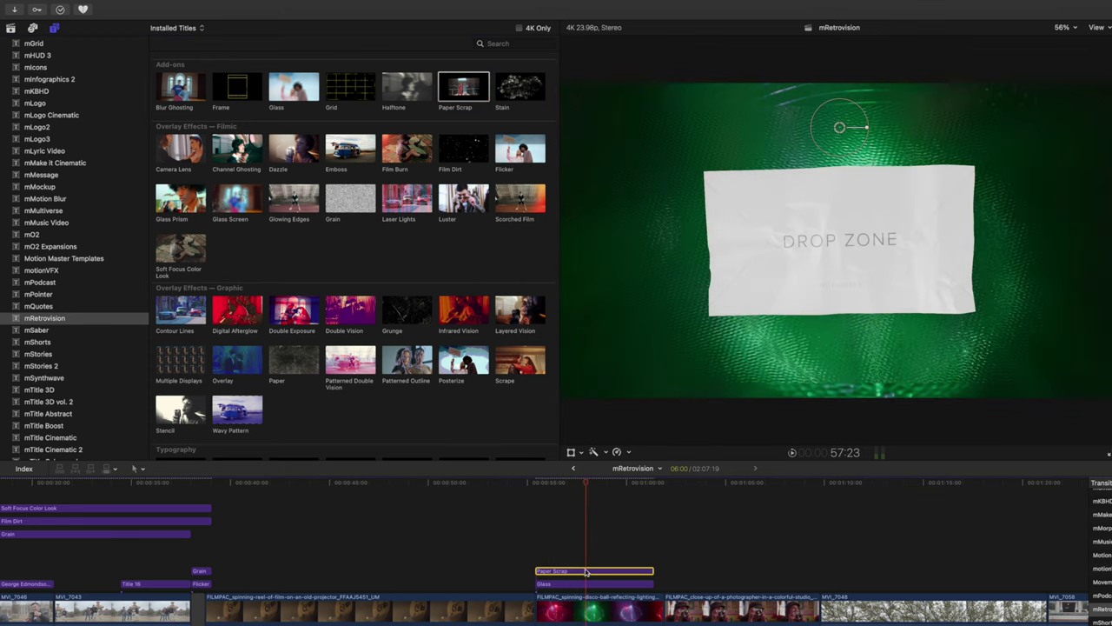
left_click_drag(841, 127, 812, 138)
left_click_drag(851, 121, 856, 137)
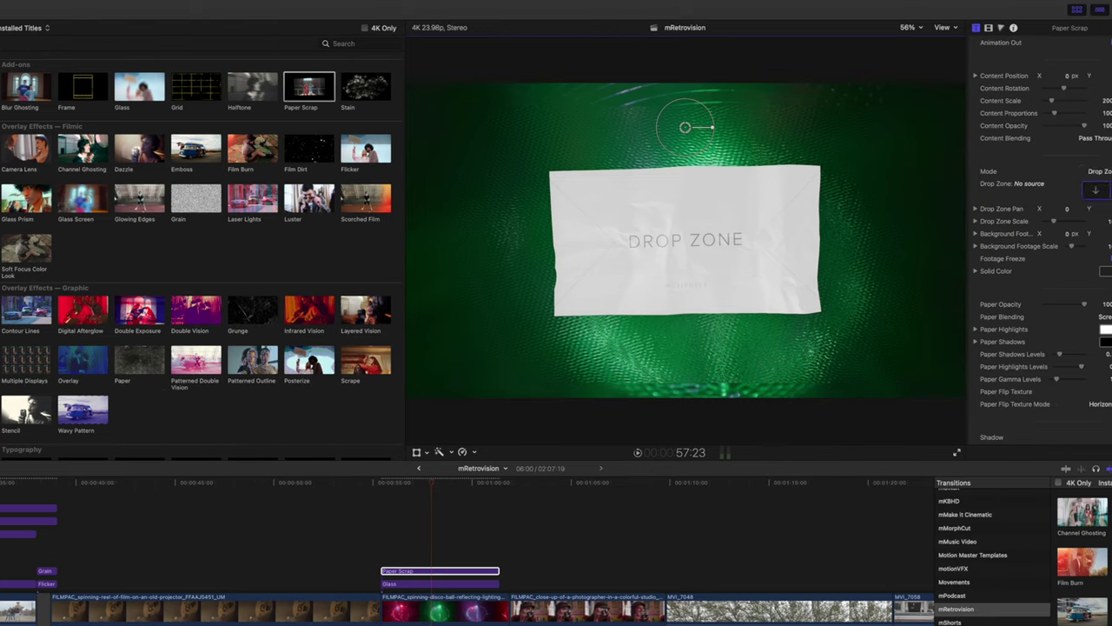
Step: Try the Background Footage and Solid Color modes on the Paper Scrap title, and return its mode to Drop Zone
left_click(1047, 173)
left_click(1059, 185)
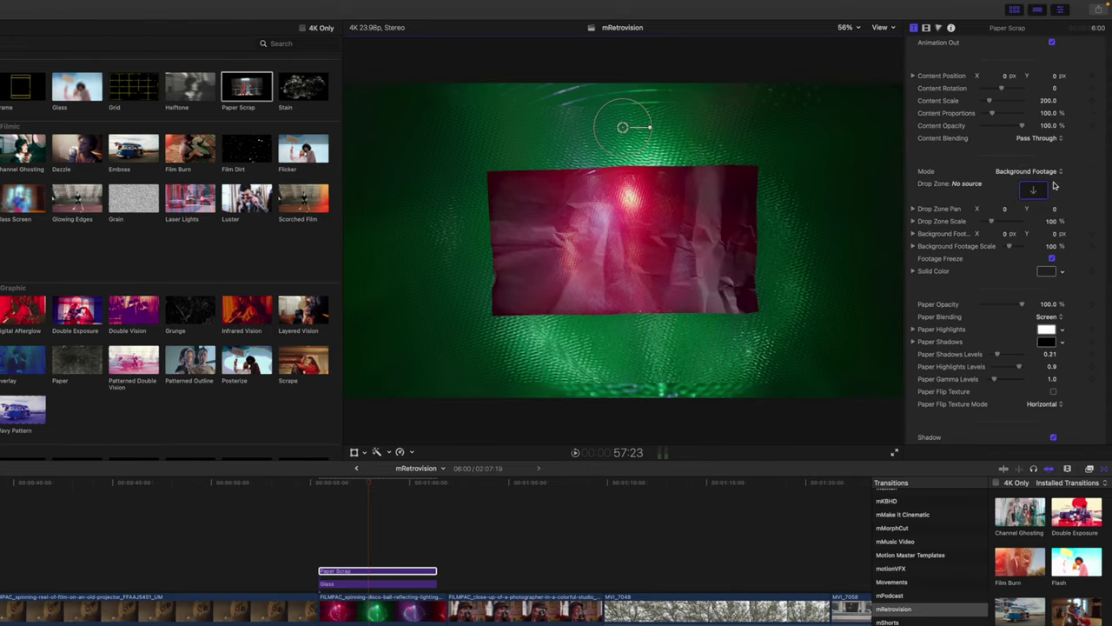
left_click(1048, 173)
left_click(1048, 184)
left_click(1045, 172)
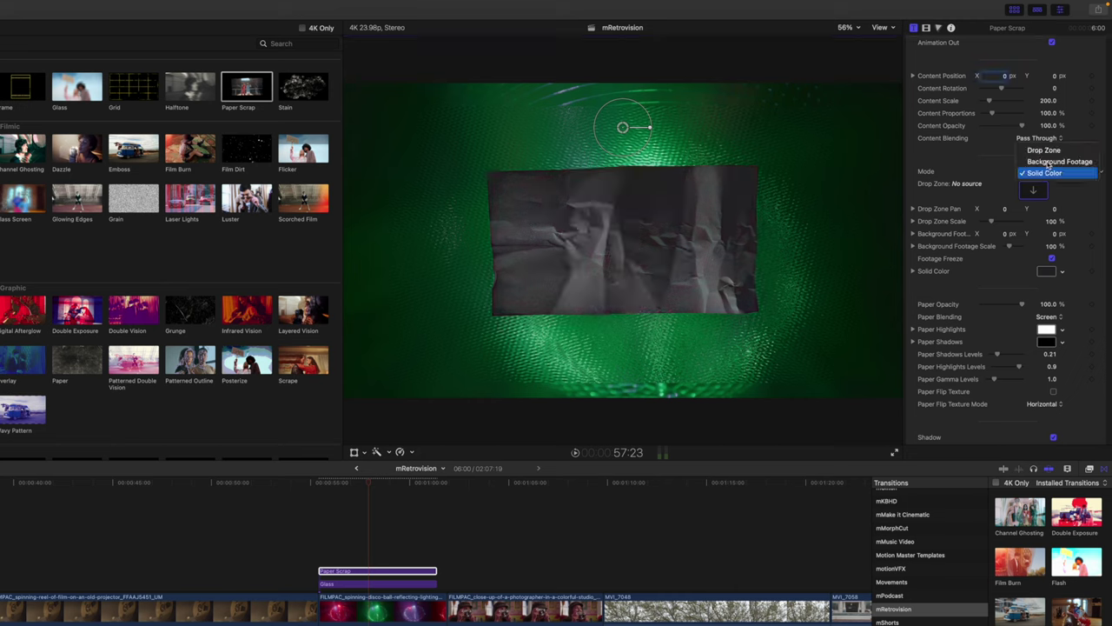
left_click(1047, 150)
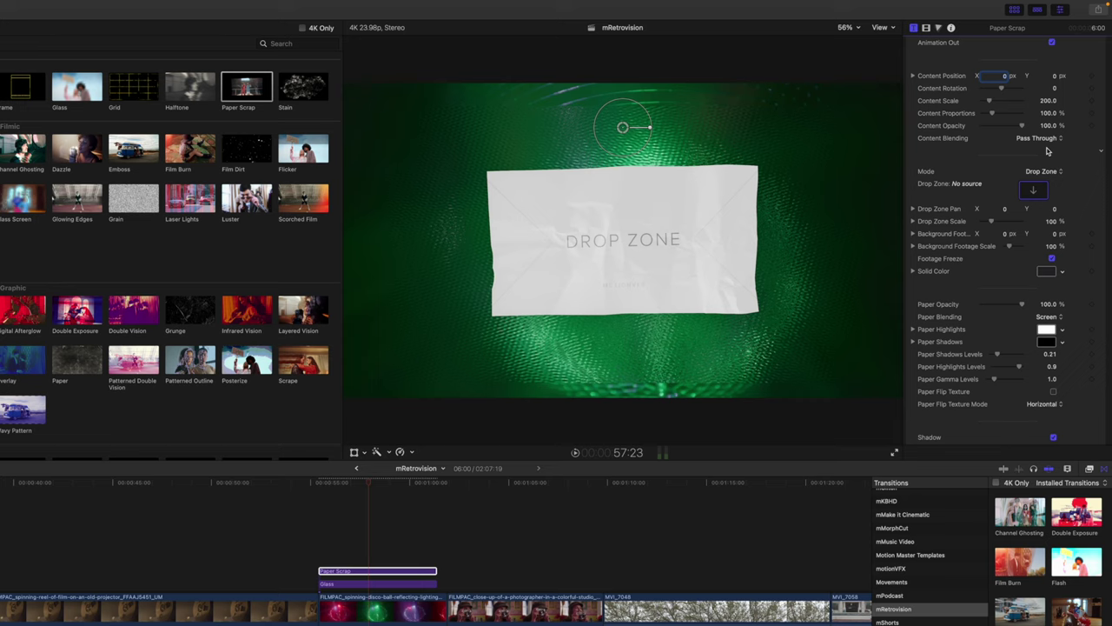
Step: Fill the Paper Scrap drop zone with the close-up photographer clip and preview the result at 59:13
left_click(1034, 189)
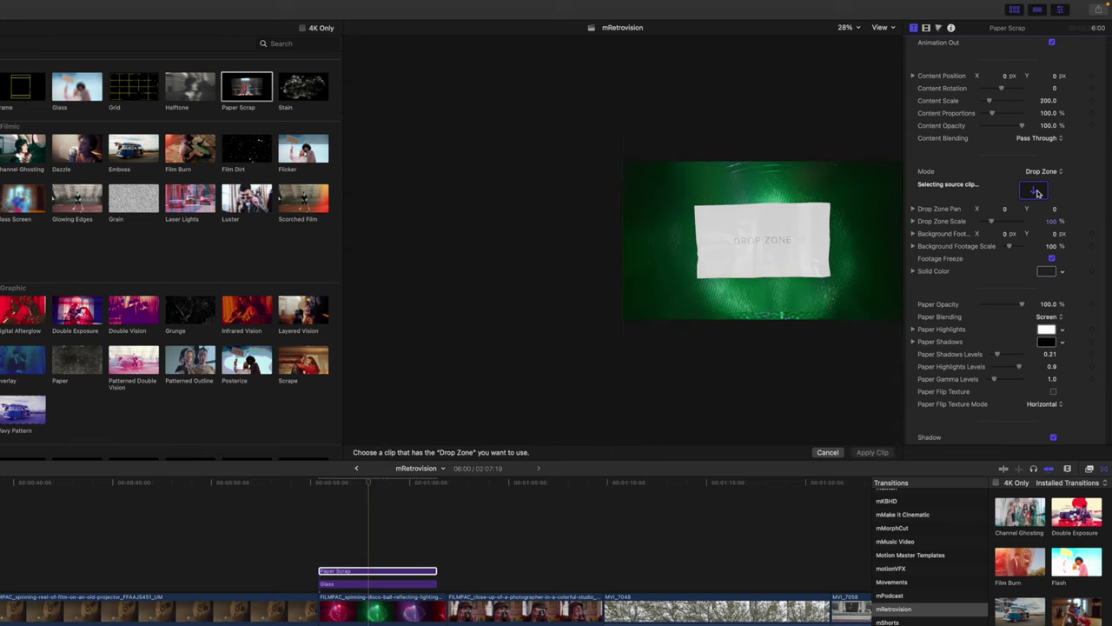
left_click(451, 619)
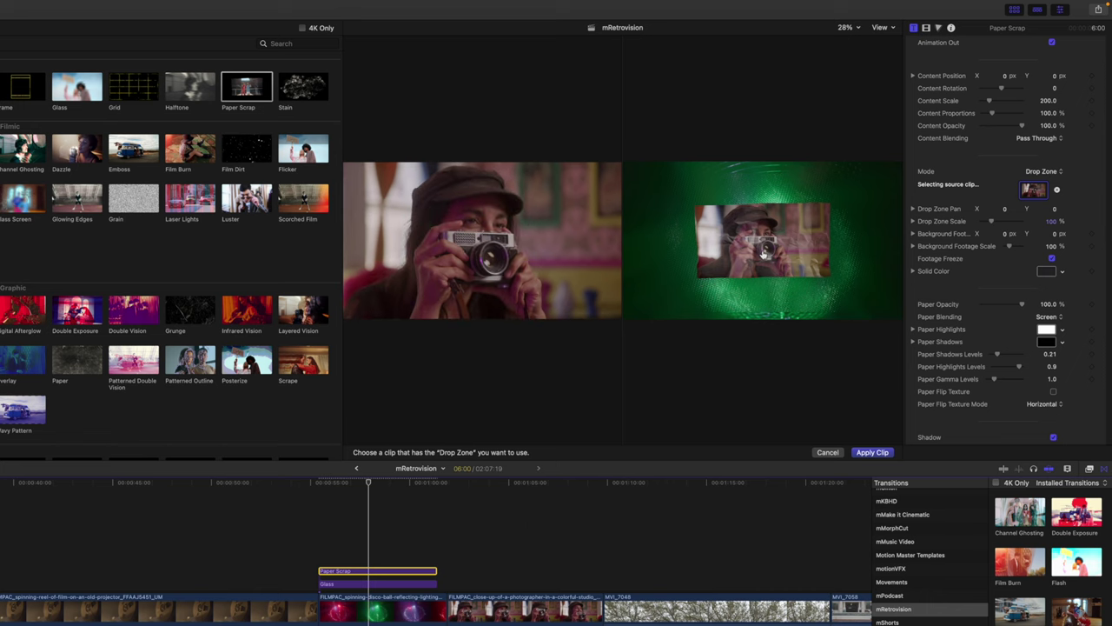
left_click(882, 450)
left_click_drag(368, 482, 400, 502)
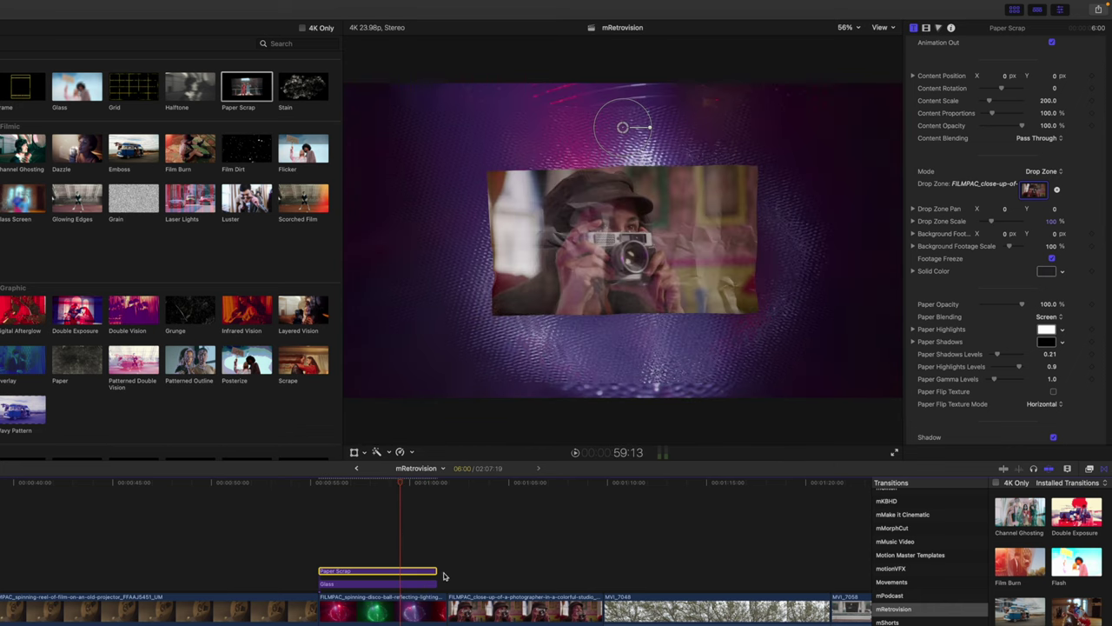
Step: Extend the Glass and Paper Scrap titles by 12 frames to the disco ball clip's end, and disable Paper Scrap's outgoing animation
left_click_drag(435, 570, 447, 583)
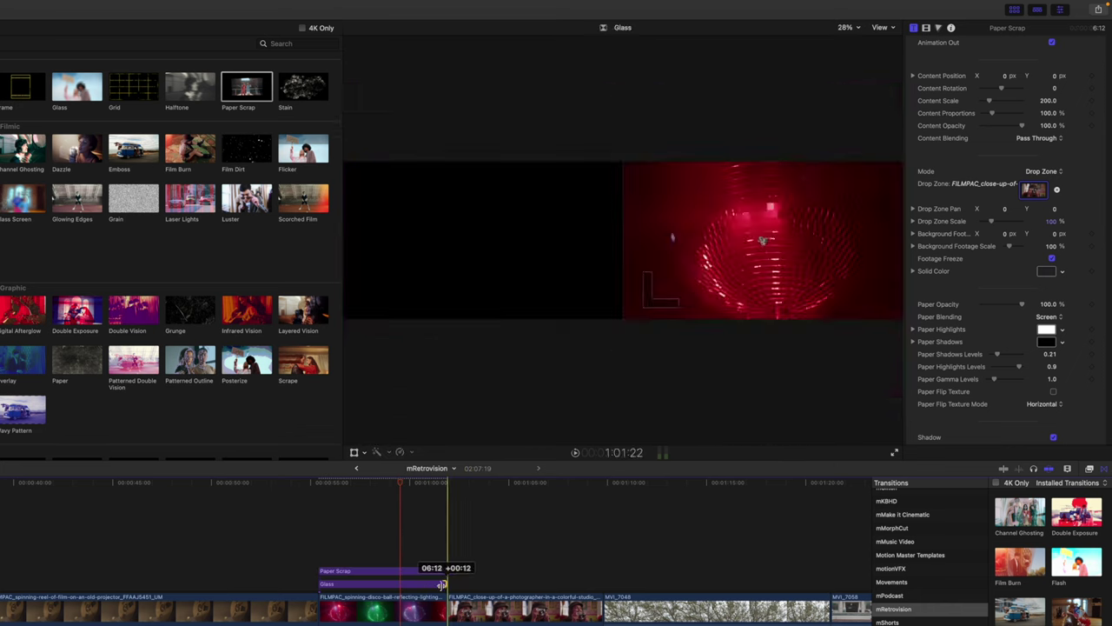
left_click(421, 572)
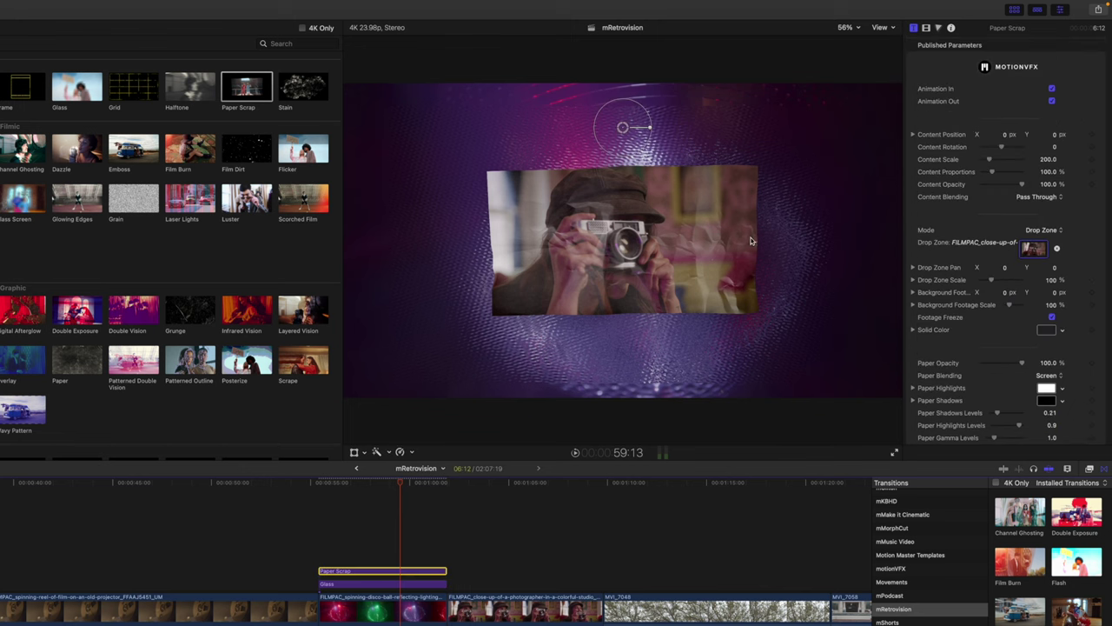
left_click(1051, 101)
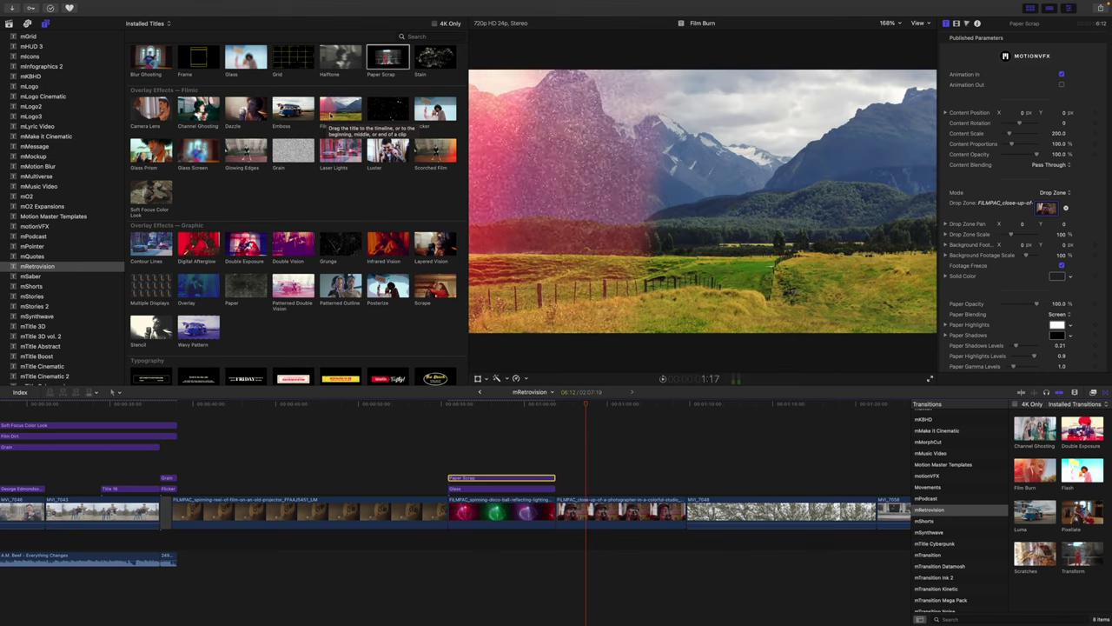
Step: Add the Film Burn title over the close-up photographer clip, compare its burn off and on, and set Film Burn Opacity to 47.3%
mouse_move(330, 116)
left_mouse_down()
mouse_move(479, 231)
mouse_move(591, 432)
mouse_move(560, 491)
left_mouse_up()
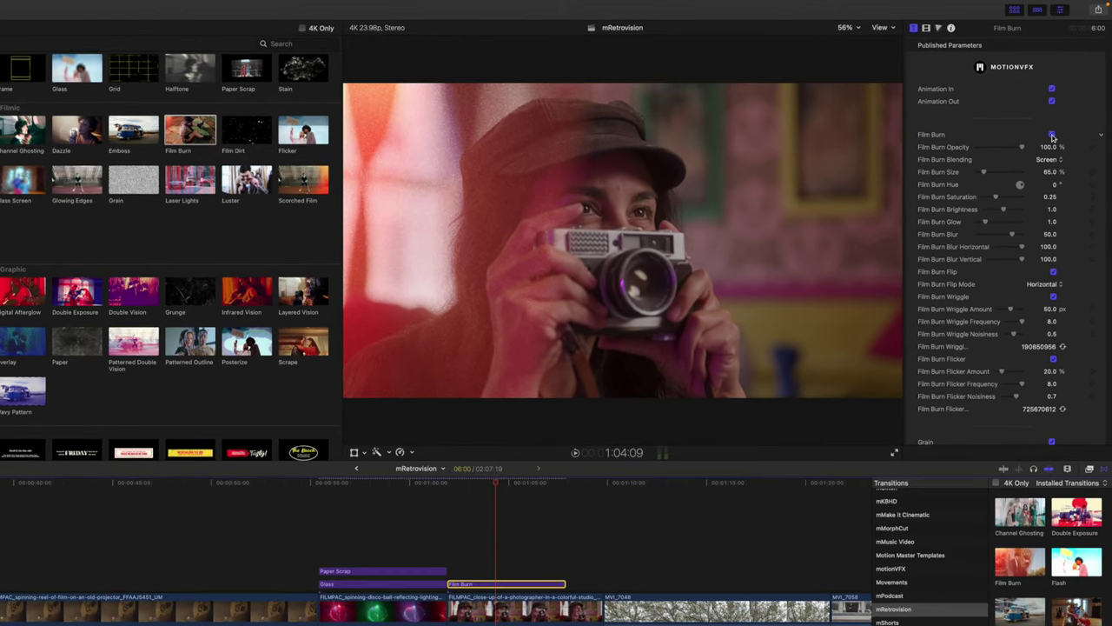
left_click(1052, 136)
left_click(1053, 135)
left_click_drag(1022, 148, 999, 152)
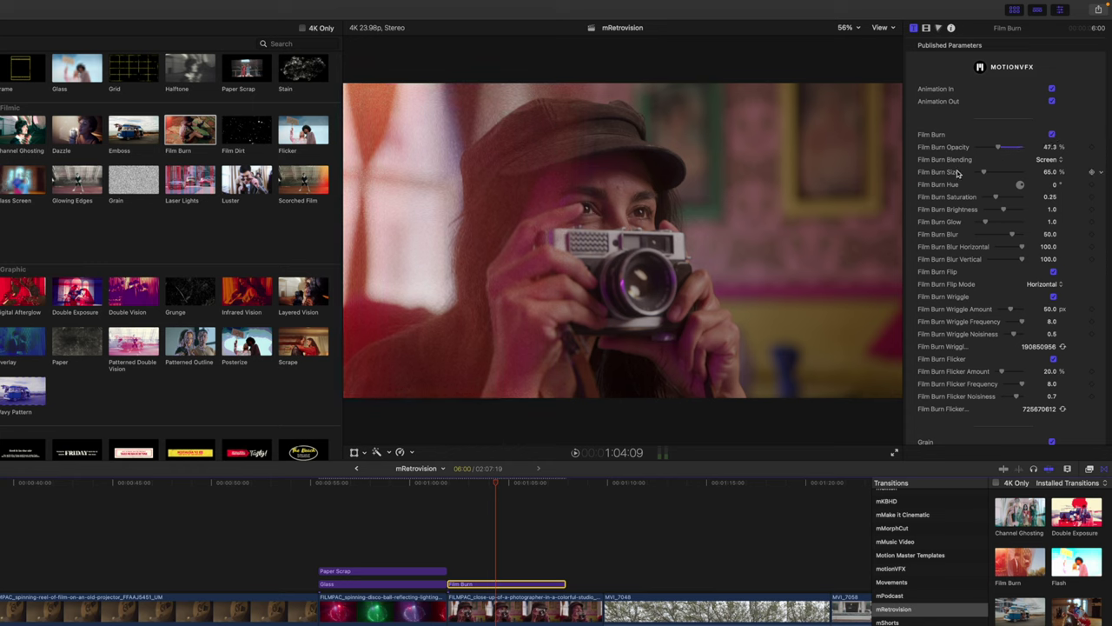
Step: Set the Film Burn Size to 151.82%, try a green hue for the burn, and return the hue to 0°
scroll(947, 166, "down", 1)
mouse_move(984, 165)
left_mouse_down()
mouse_move(1007, 165)
mouse_move(995, 165)
left_mouse_up()
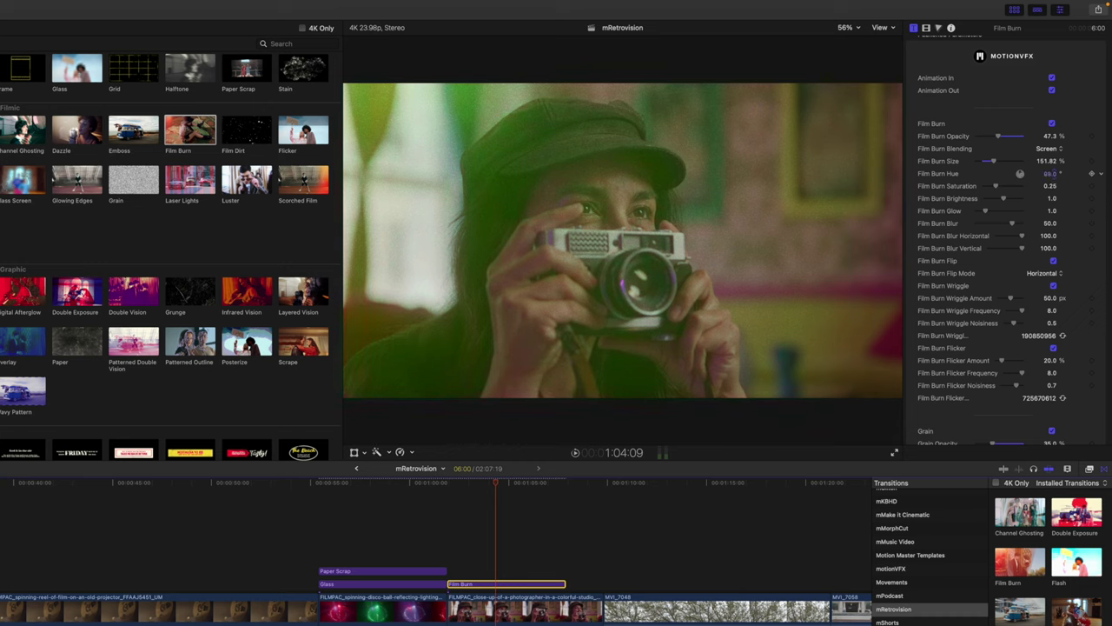
left_click(1053, 163)
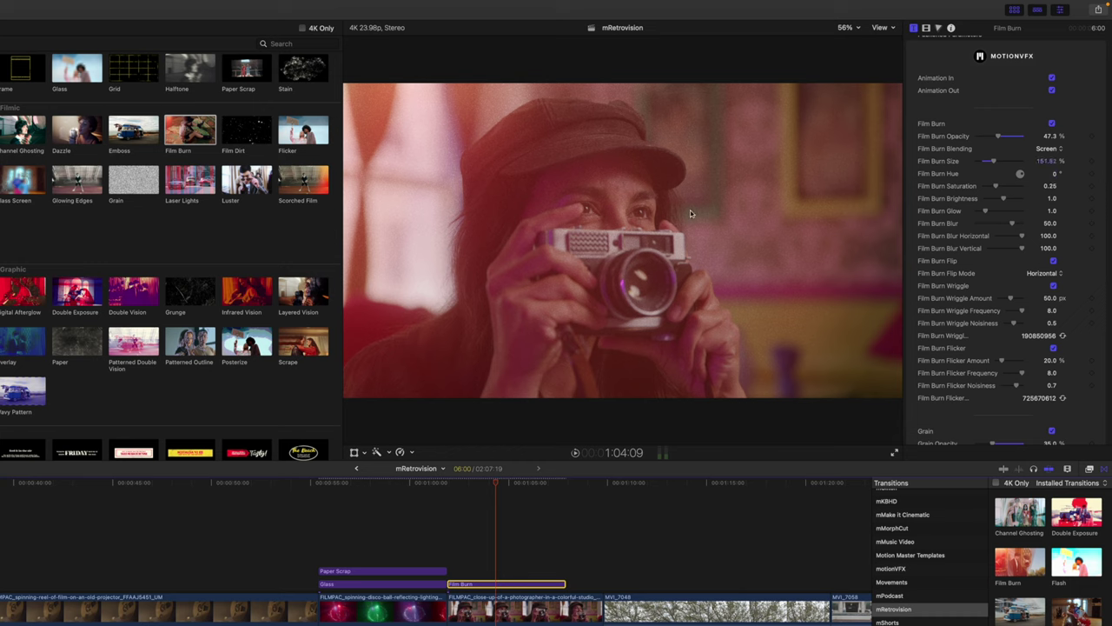
Step: Set the Film Burn Saturation to 0.08 and the Film Burn Blur to 44.0
scroll(982, 184, "down", 1)
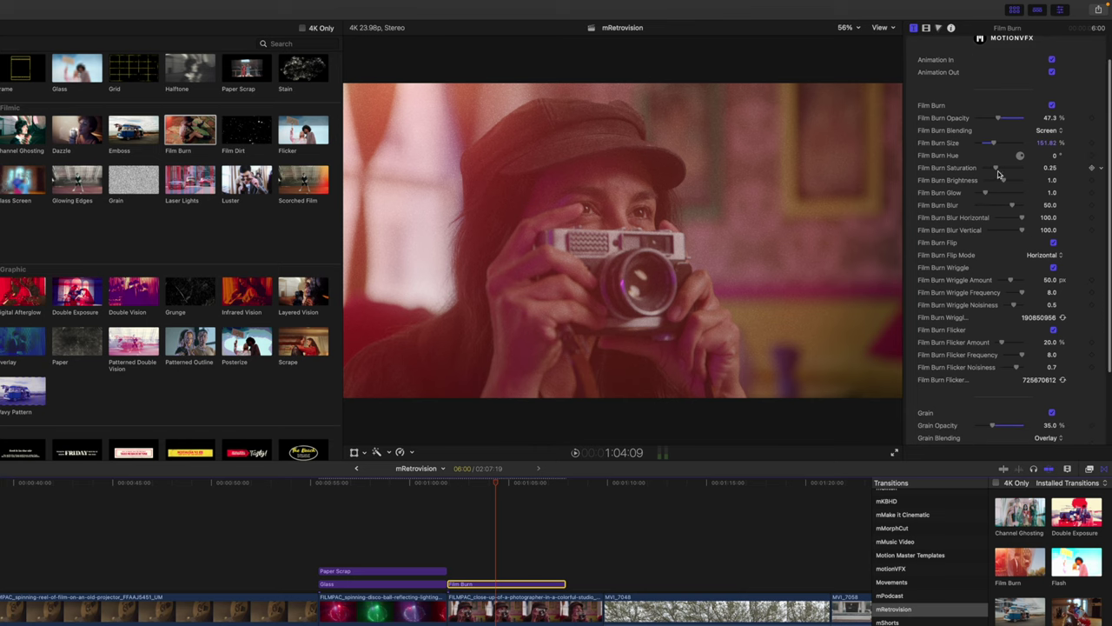
left_click_drag(997, 170, 1003, 171)
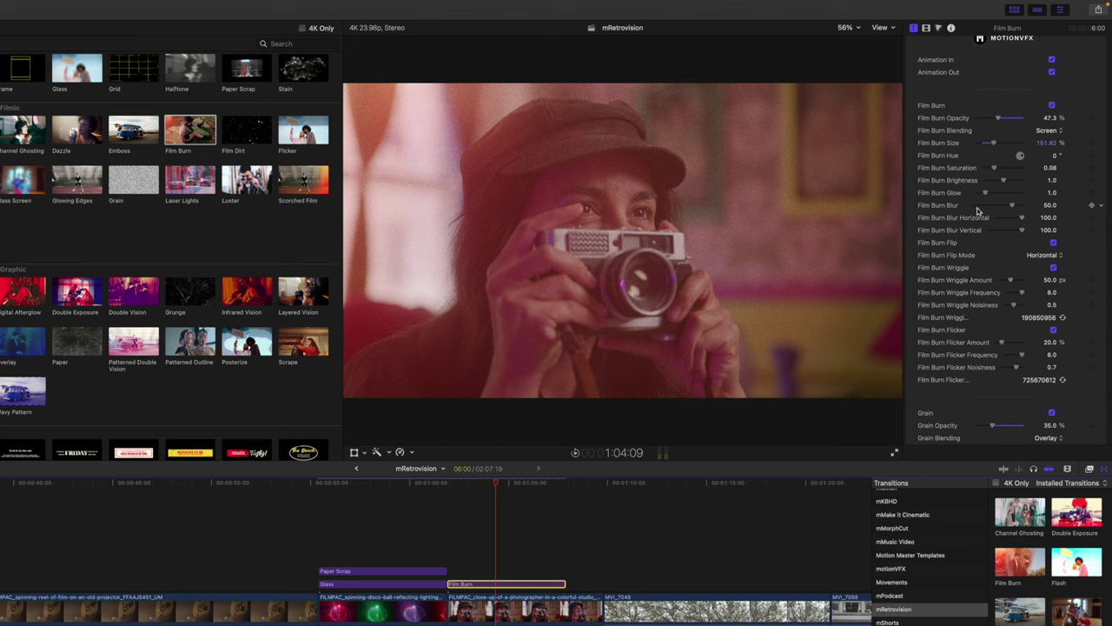
scroll(982, 213, "down", 1)
left_click_drag(1018, 190, 1007, 191)
scroll(982, 196, "down", 2)
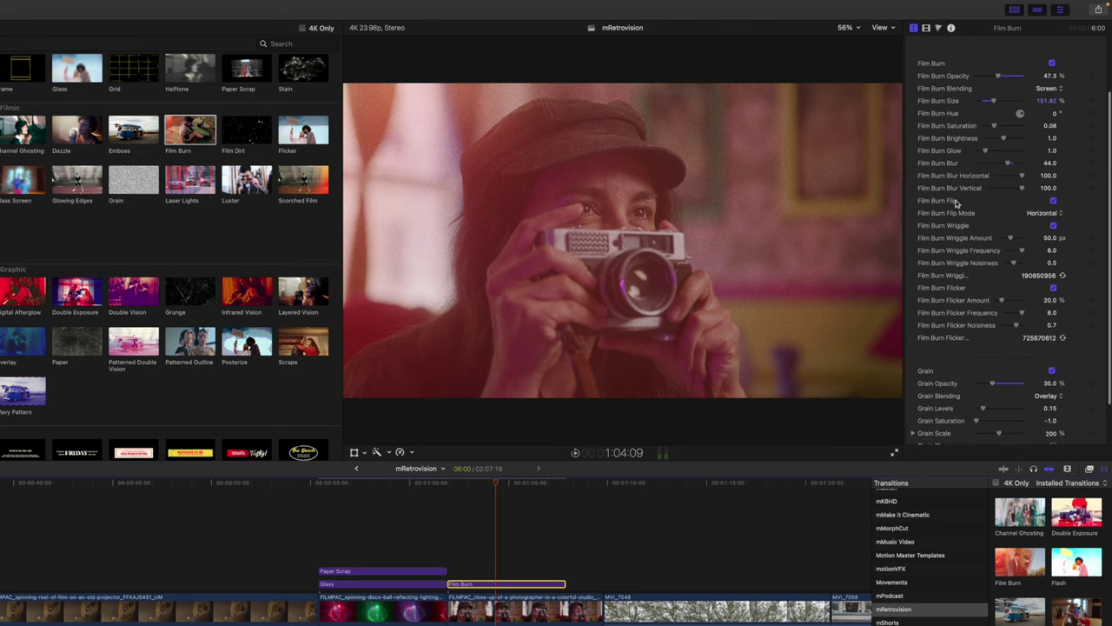
Step: Try the film burn without its flip, restore the flip, and review the wriggle, flicker and grain settings
left_click(1054, 195)
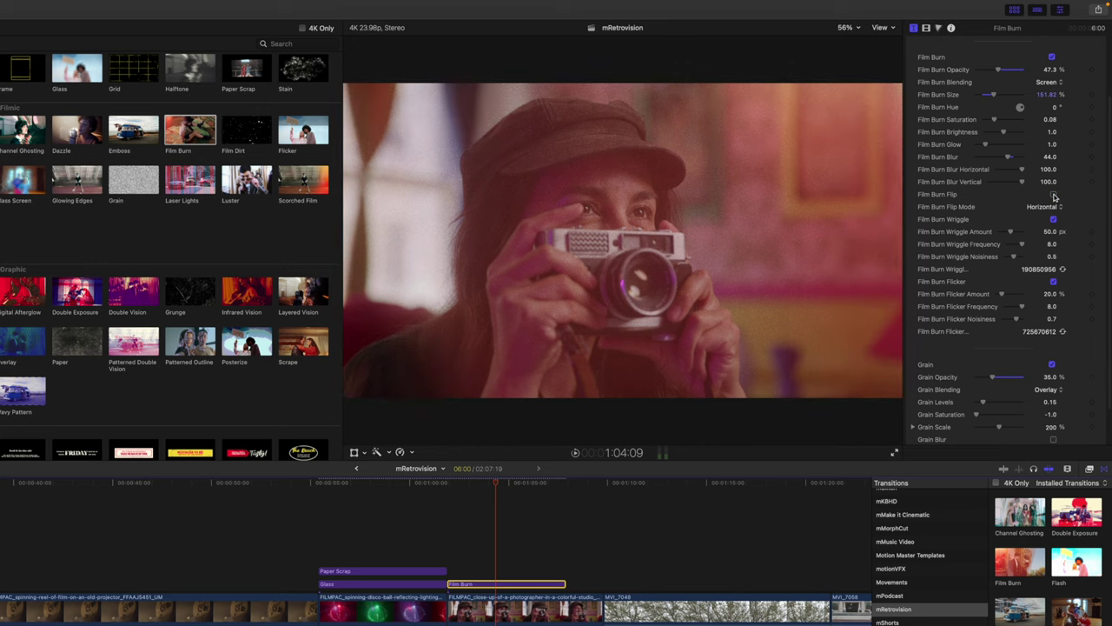
left_click(1054, 194)
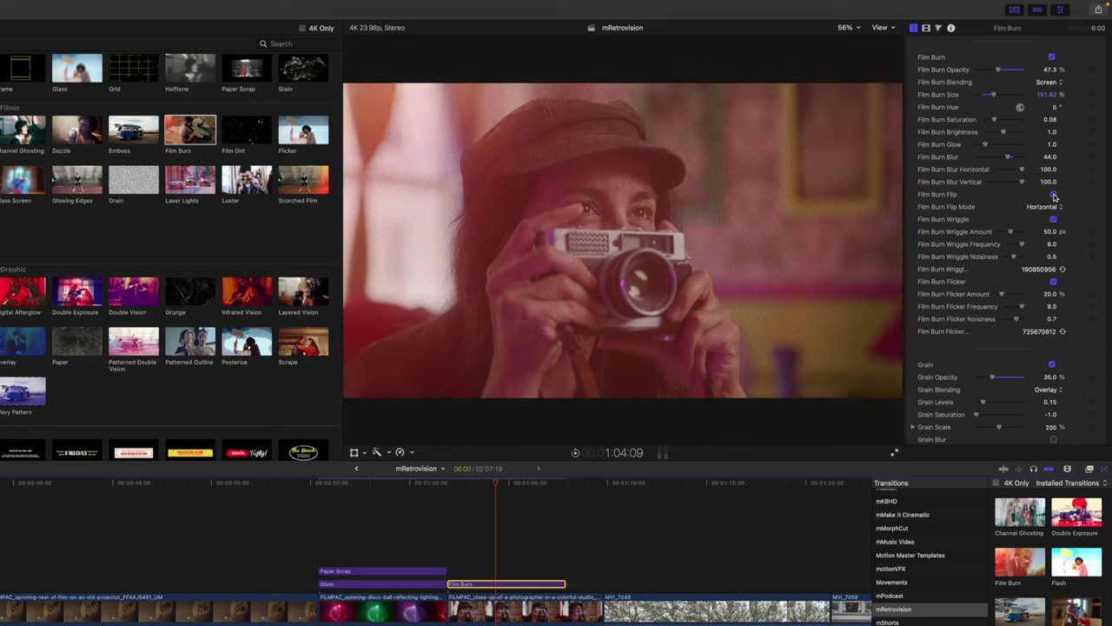
scroll(984, 218, "down", 1)
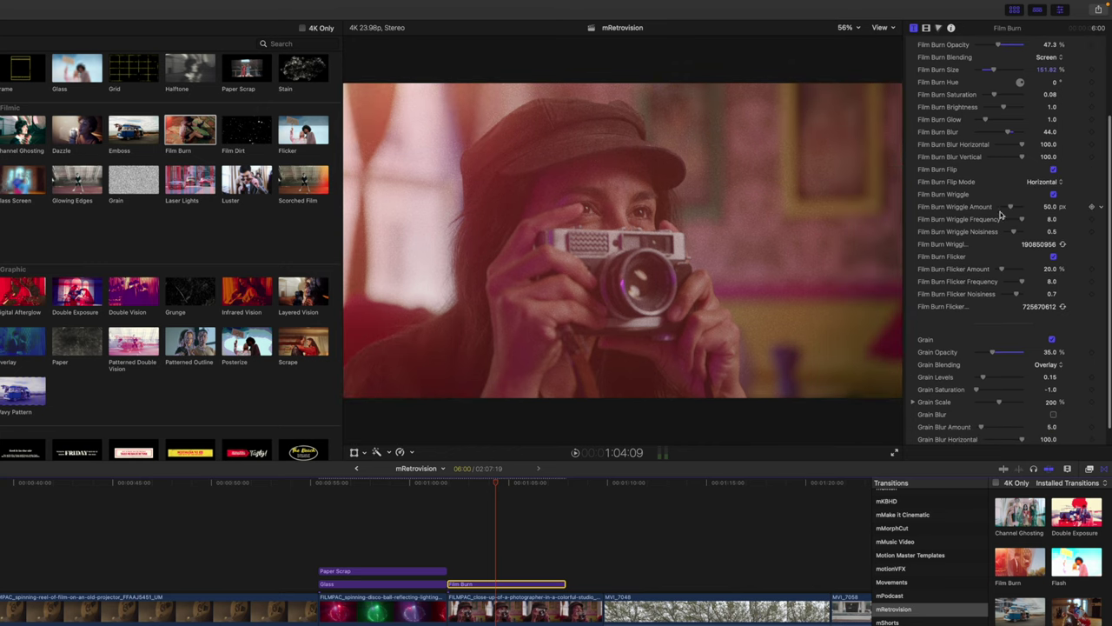
scroll(973, 218, "down", 1)
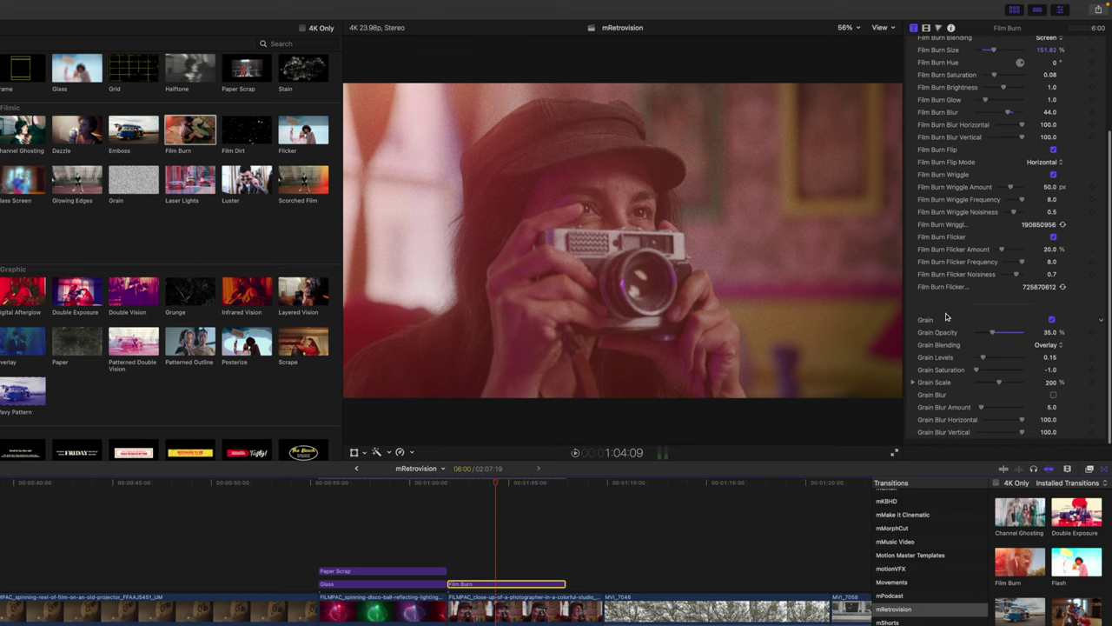
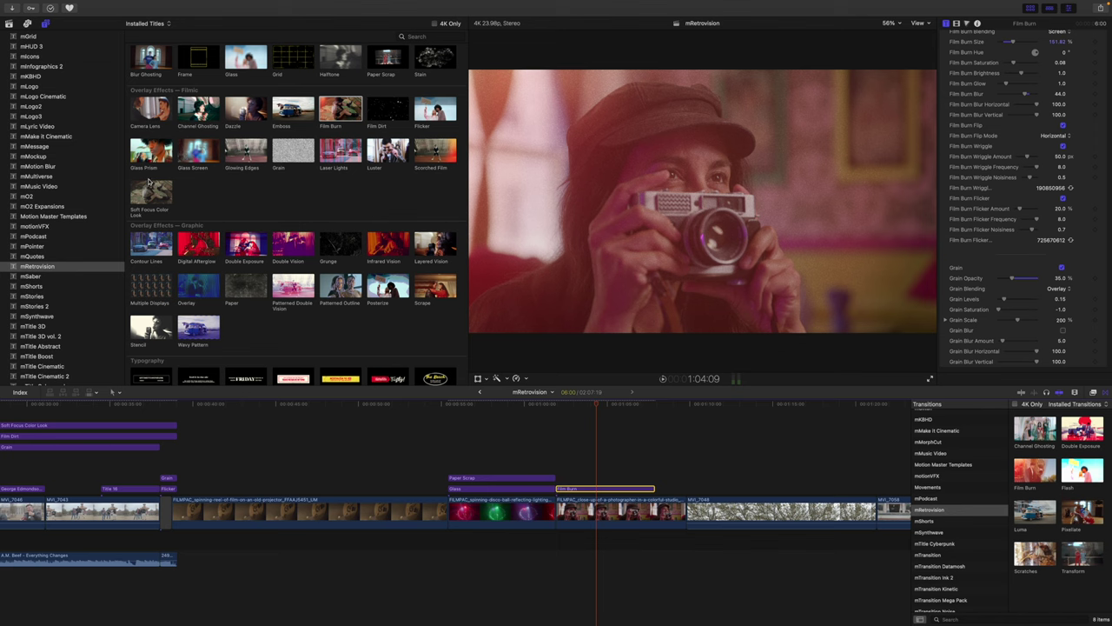
Step: Add the Glass Prism title beneath Film Burn on the photographer clip, with content position -0.47, 0.14 and content scale 558.1, and preview it
left_click(181, 171)
mouse_move(180, 171)
left_mouse_down()
mouse_move(560, 434)
mouse_move(560, 476)
left_mouse_up()
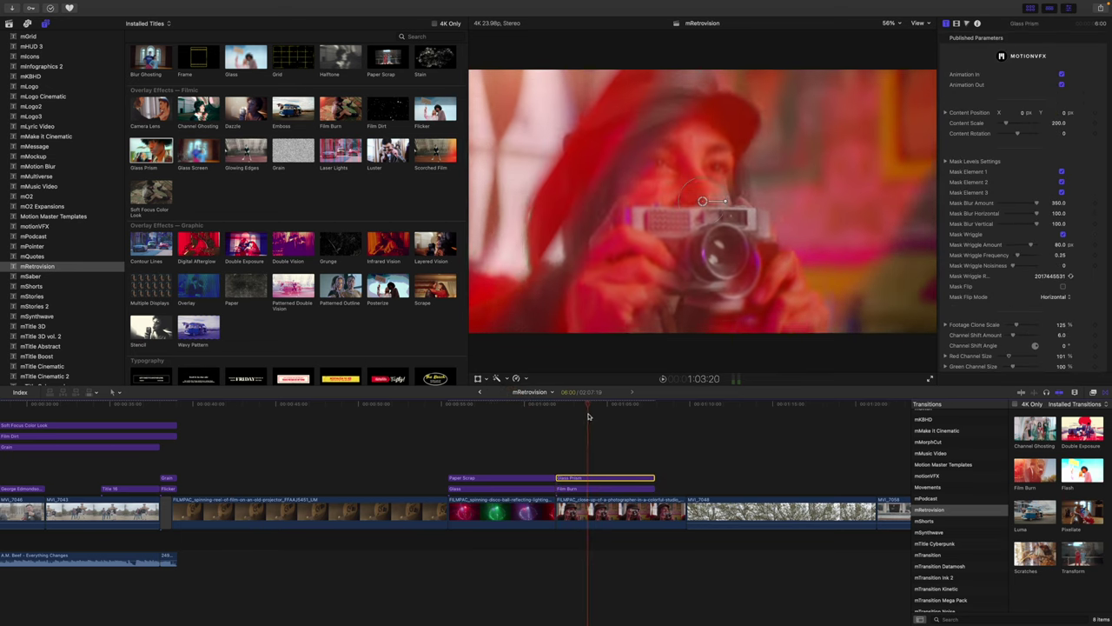
left_click_drag(588, 480, 589, 494)
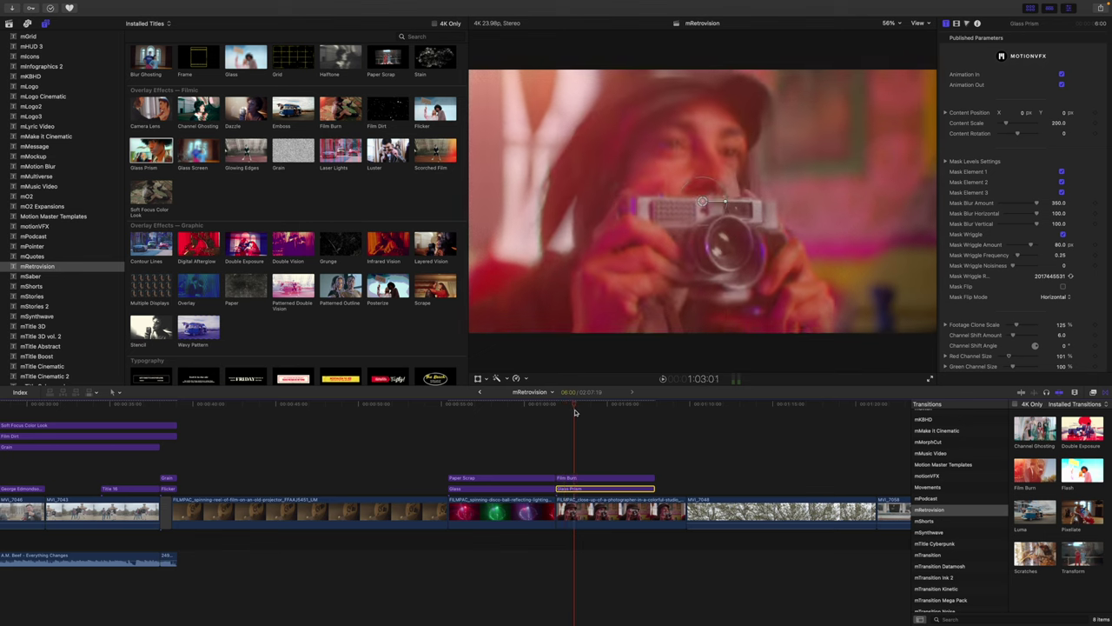
left_click_drag(702, 203, 578, 166)
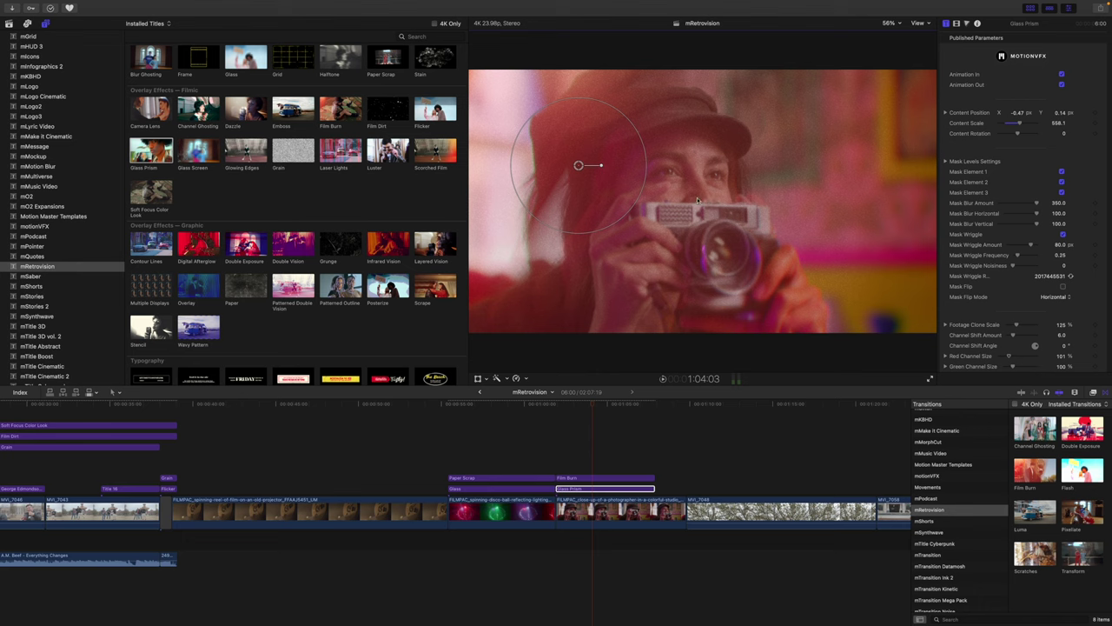
left_click_drag(590, 406, 611, 421)
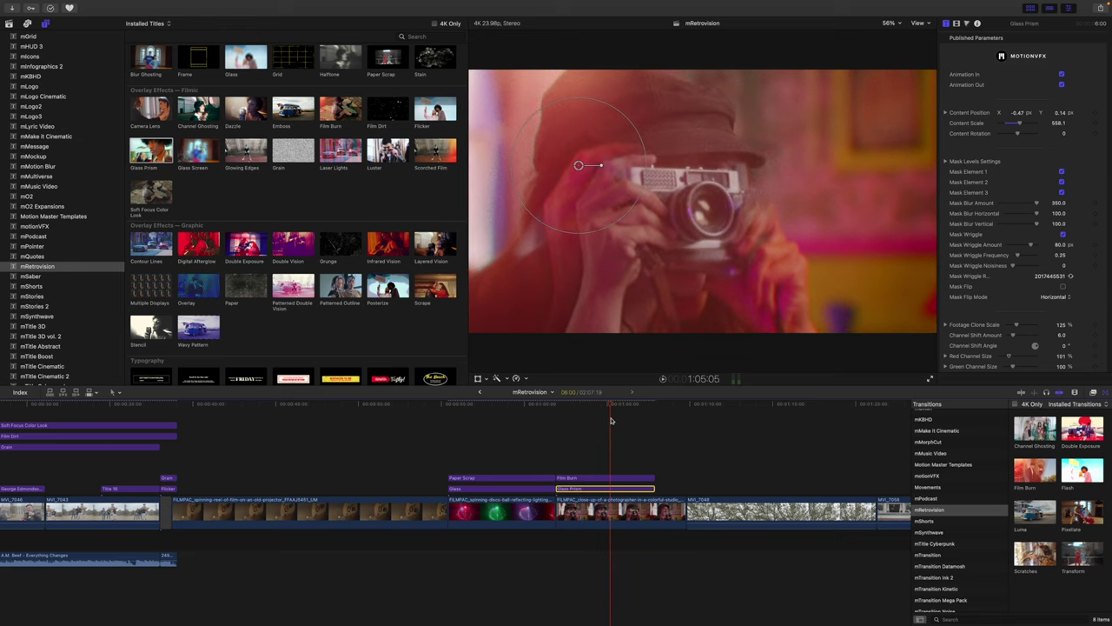
Step: Preview the graphic overlay effects, add the Grunge title above Film Burn, and check its look at 1:06:08 and its animation speed options
scroll(261, 187, "down", 3)
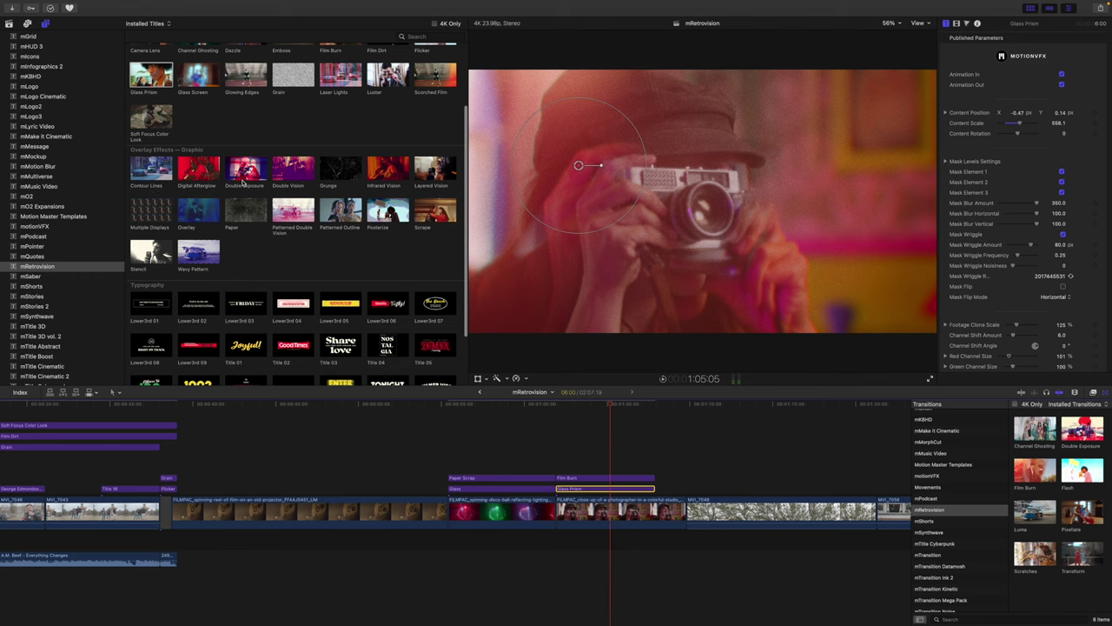
left_click(231, 178)
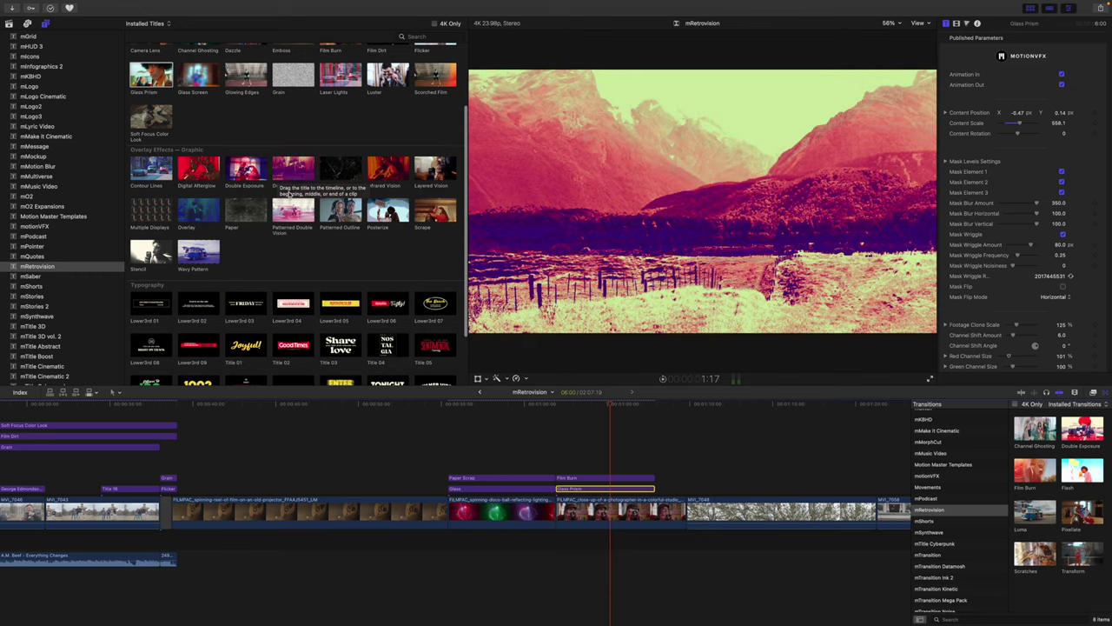
left_click(323, 178)
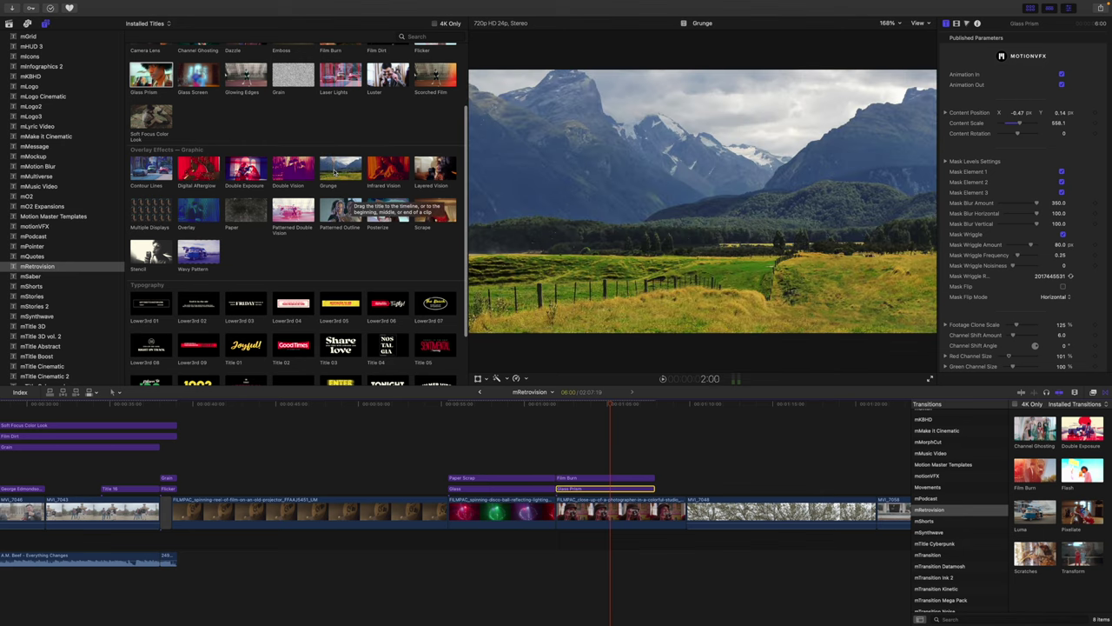
mouse_move(333, 171)
left_mouse_down()
mouse_move(528, 310)
mouse_move(588, 435)
mouse_move(561, 449)
left_mouse_up()
left_click_drag(611, 407, 631, 418)
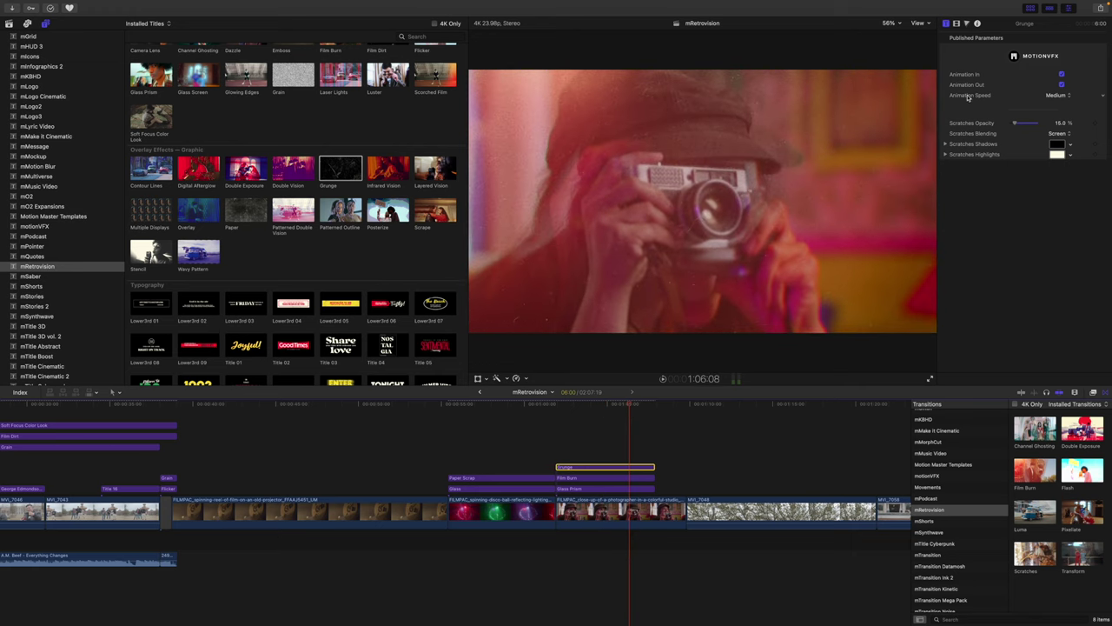
left_click(1065, 97)
left_click(1026, 99)
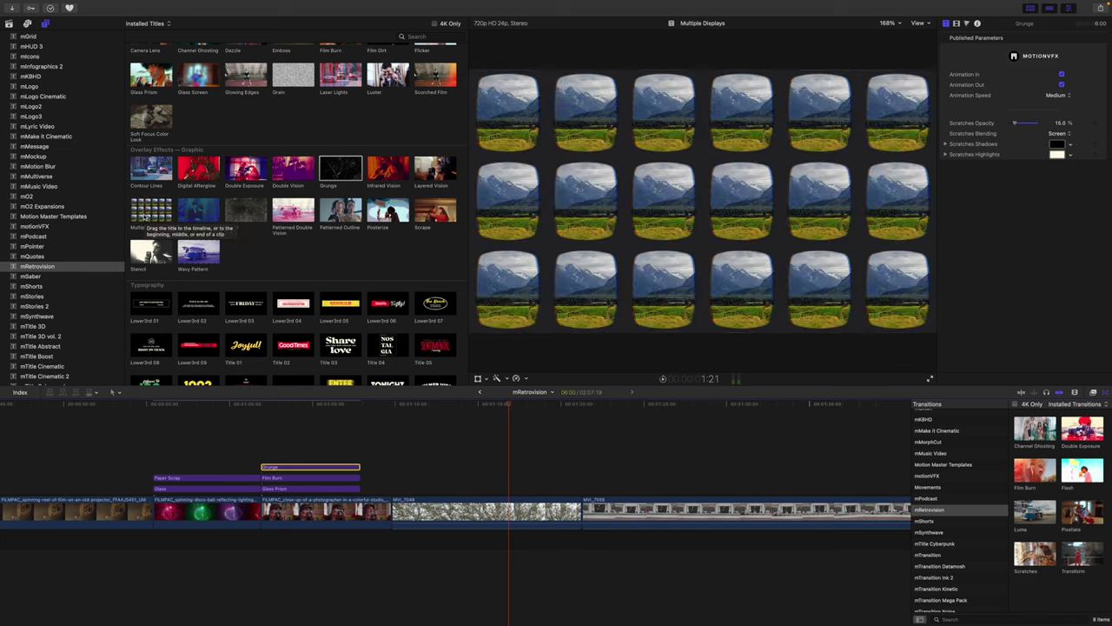
Step: Add the Multiple Displays title over the tree branches clip and preview it around 1:15:21
left_click_drag(142, 219, 440, 489)
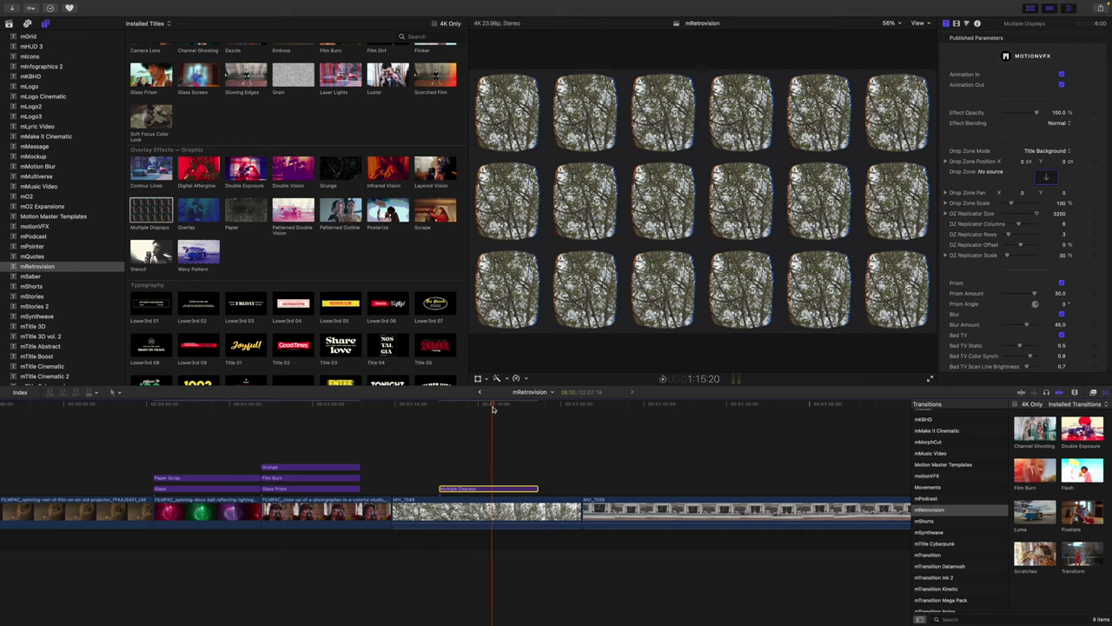
scroll(495, 487, "up", 1)
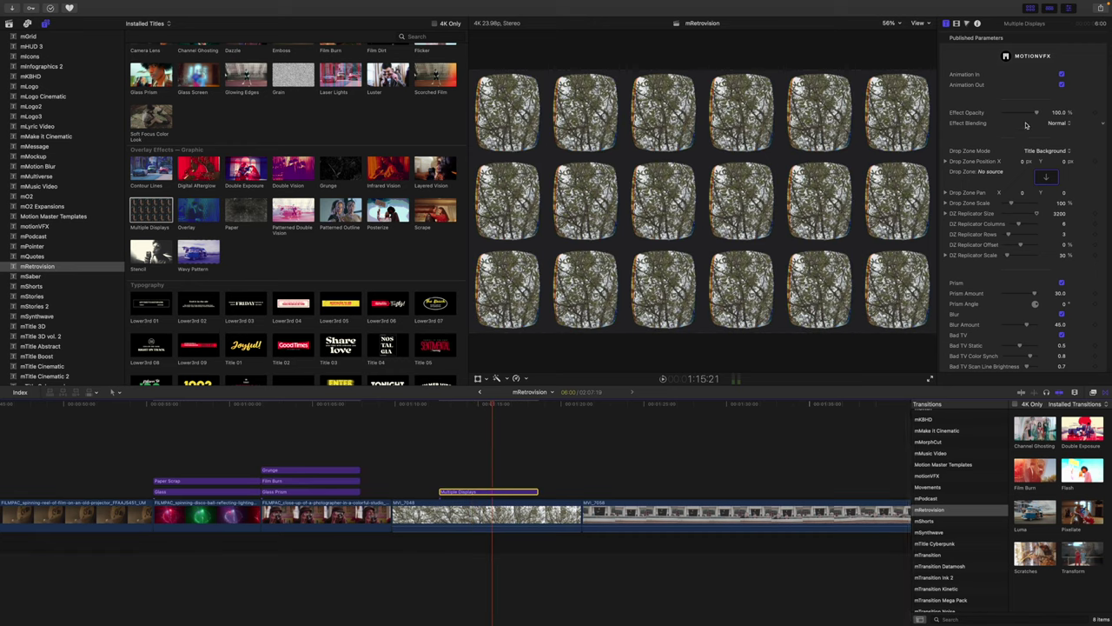
Step: Try the Drop Zone source mode on the Multiple Displays title, and return the mode to Title Background
scroll(987, 122, "down", 2)
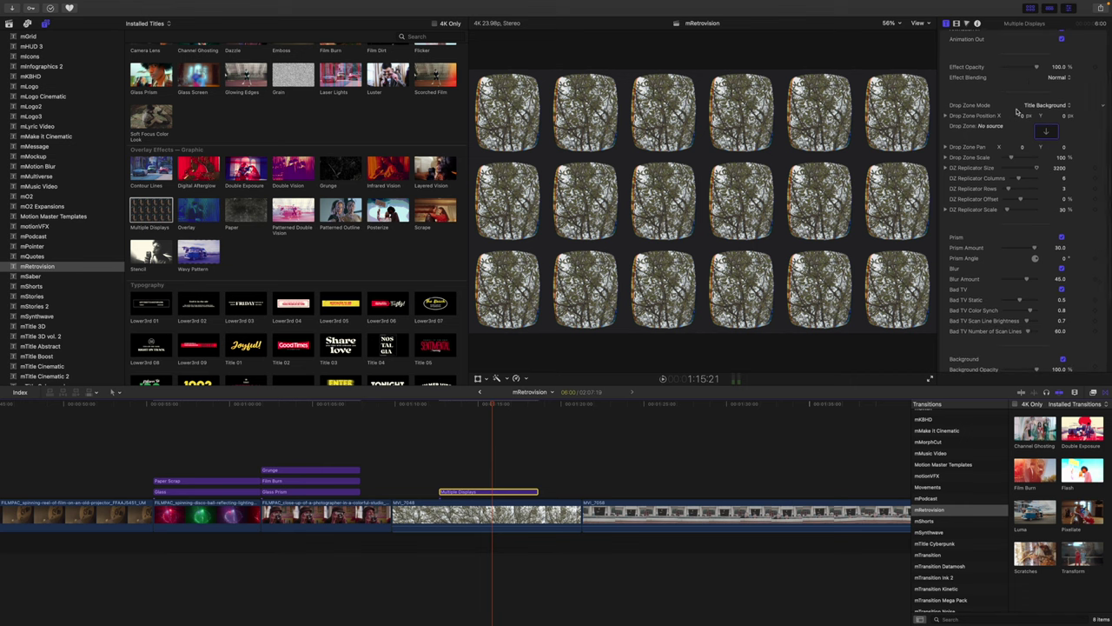
left_click(1062, 106)
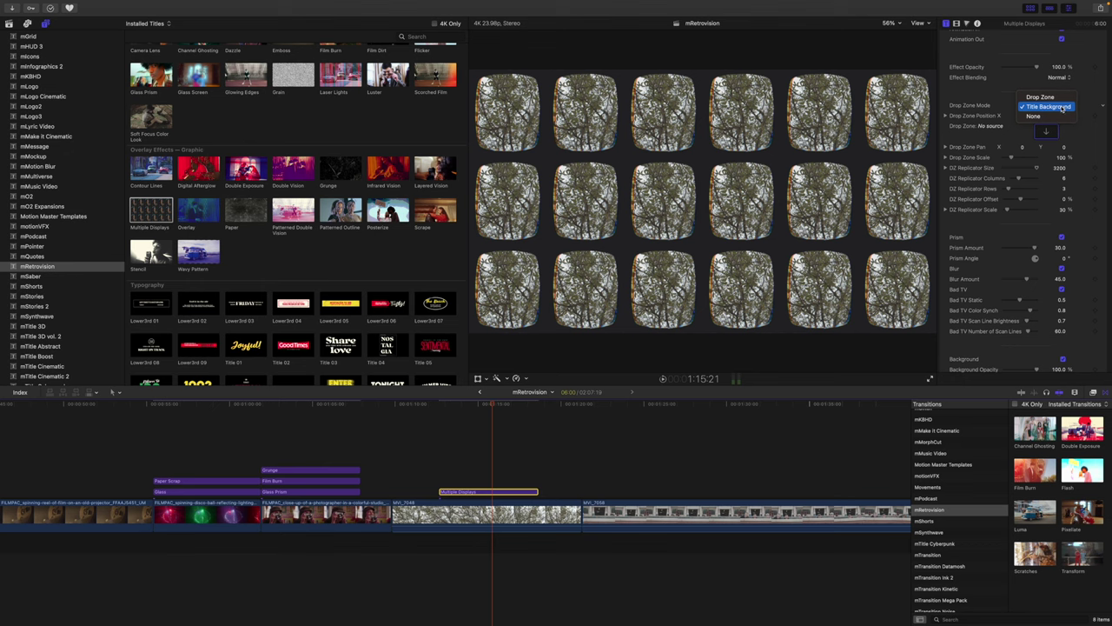
left_click(1040, 97)
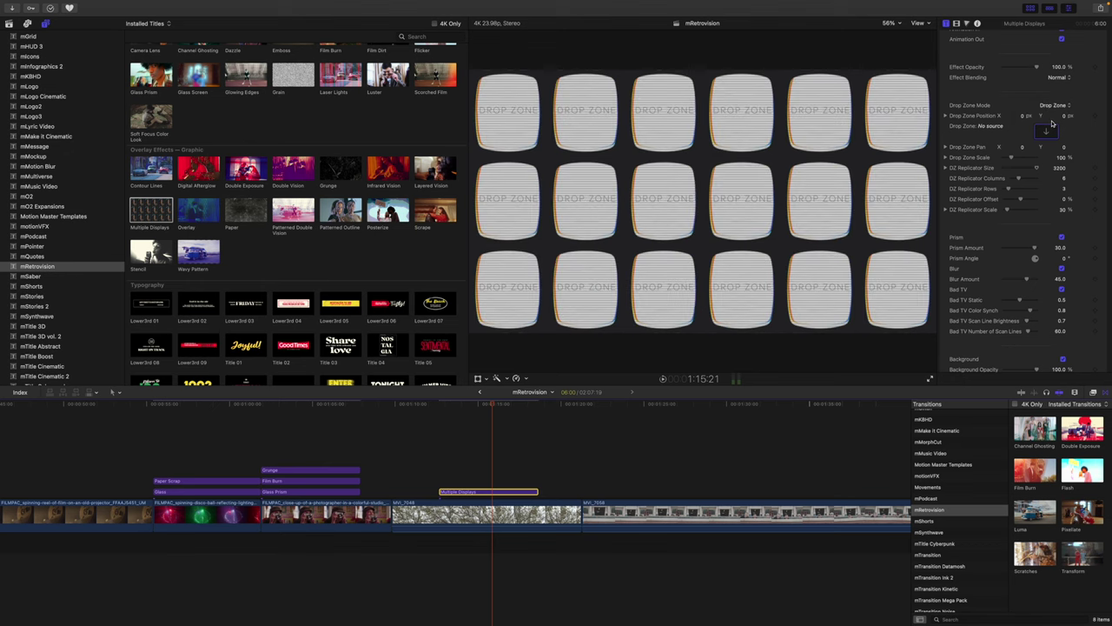
left_click(1054, 104)
left_click(1056, 118)
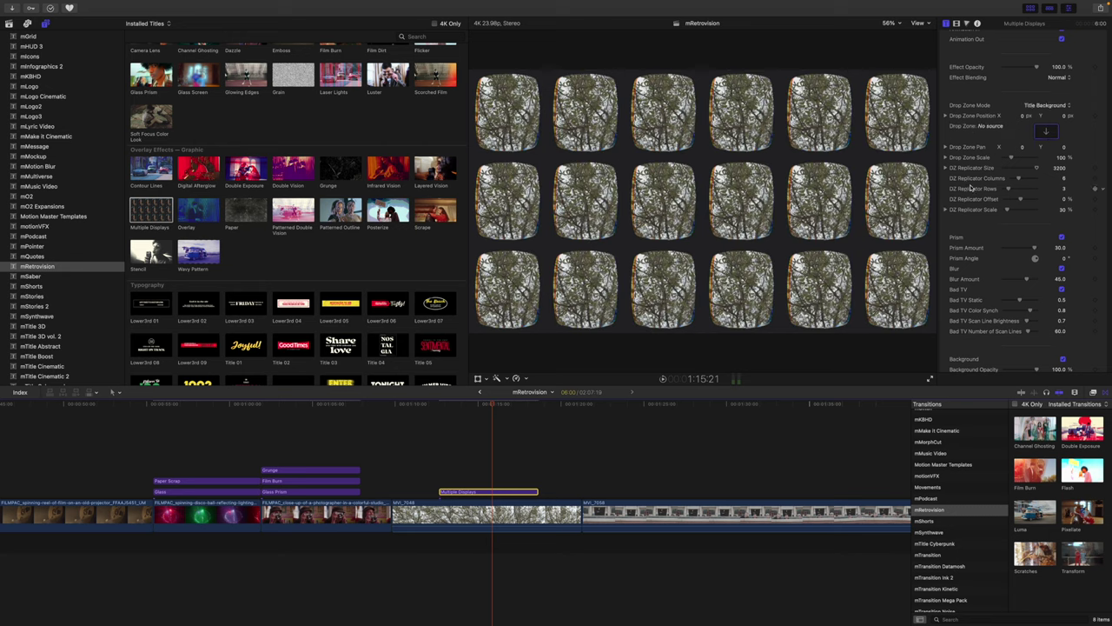
Step: Compare the Multiple Displays title with its prism effect off and on, and with its background off and on
scroll(999, 120, "down", 2)
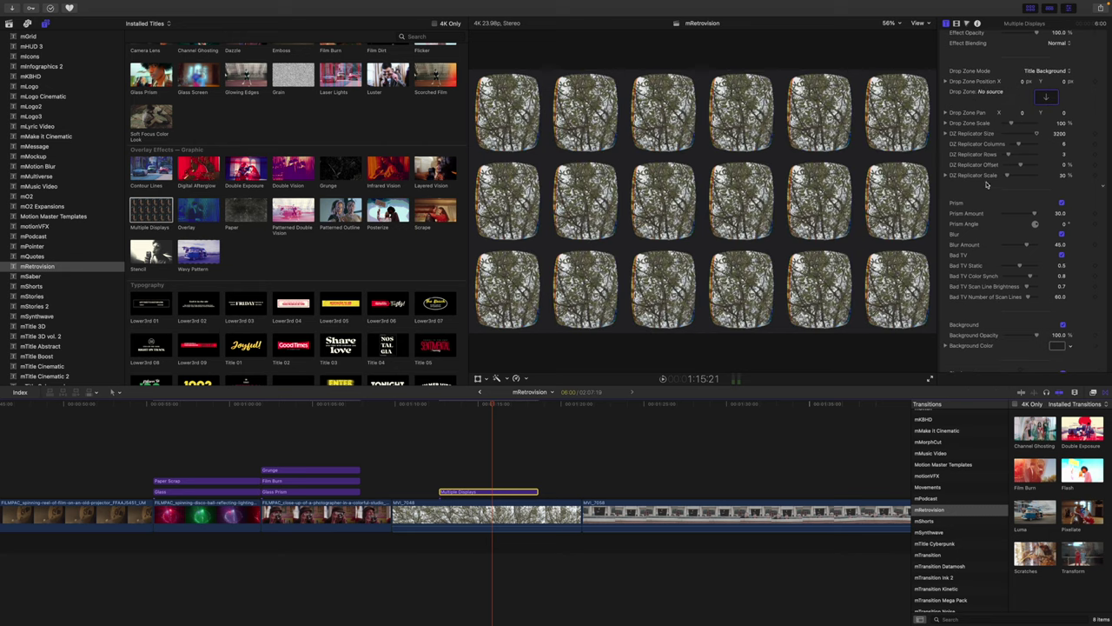
scroll(986, 184, "down", 3)
scroll(977, 175, "down", 1)
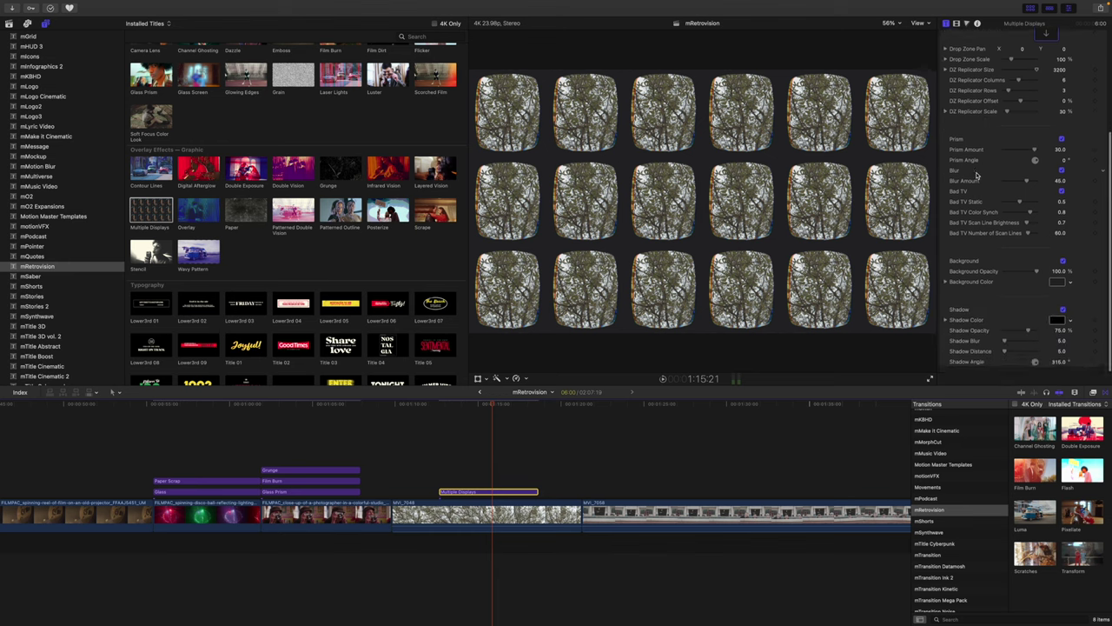
left_click(1061, 139)
left_click(1061, 139)
left_click(1062, 261)
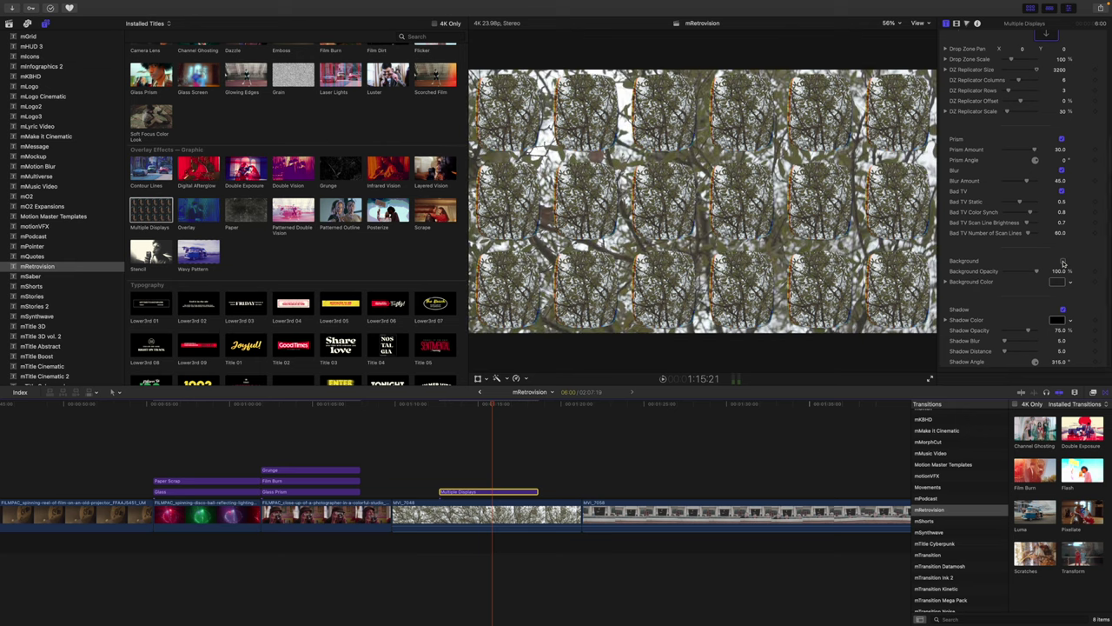
left_click(1062, 260)
Step: Set the background color of the Multiple Displays title to black
left_click_drag(1038, 272, 1061, 278)
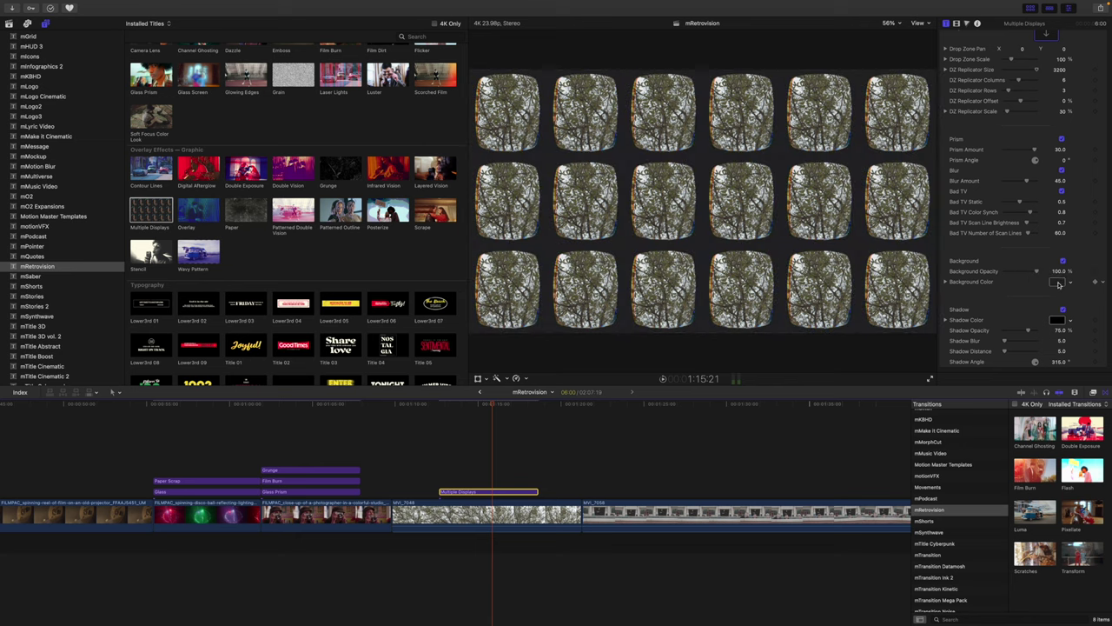
left_click(1057, 282)
left_click_drag(977, 271, 905, 271)
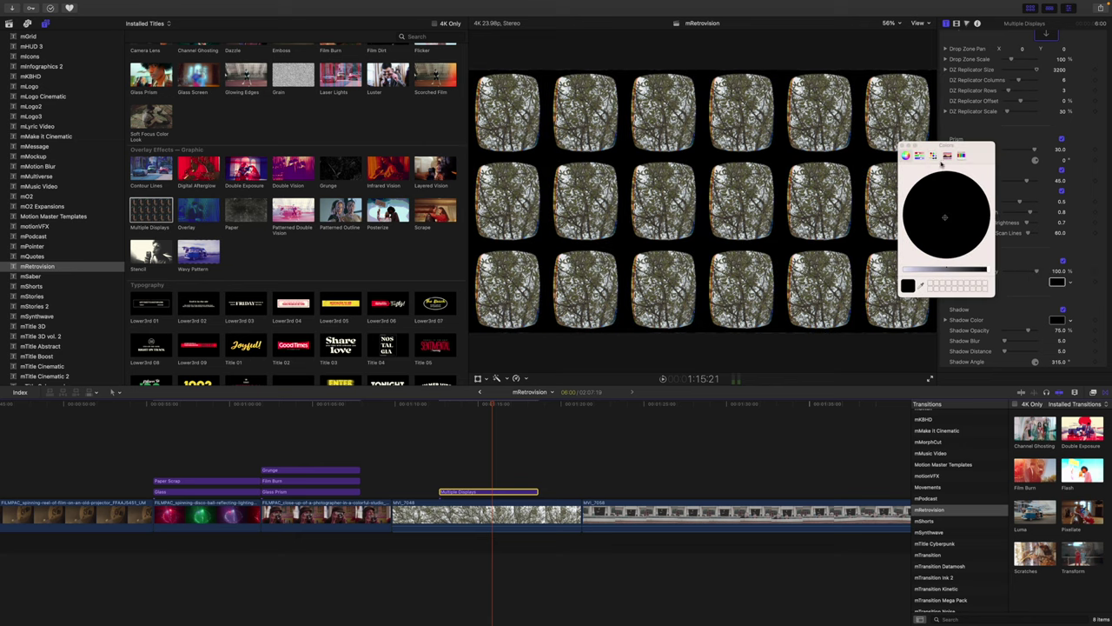
Step: Close the color picker and trim the start and end of the MVI_7058 clip down to a 3:12 duration showing the three people
left_click(903, 146)
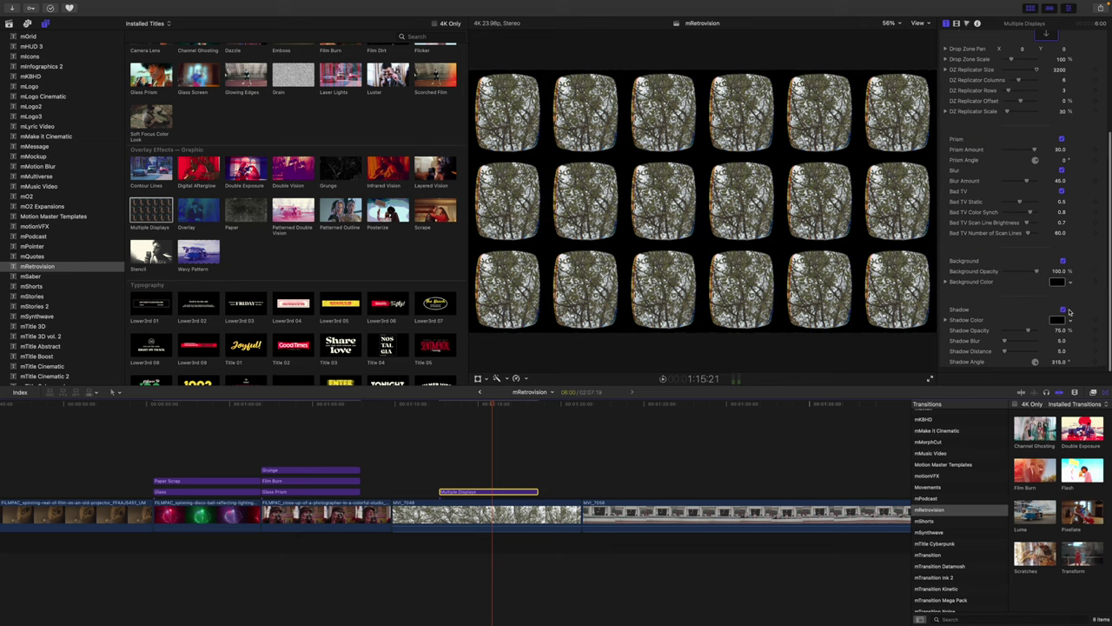
left_click_drag(495, 407, 665, 422)
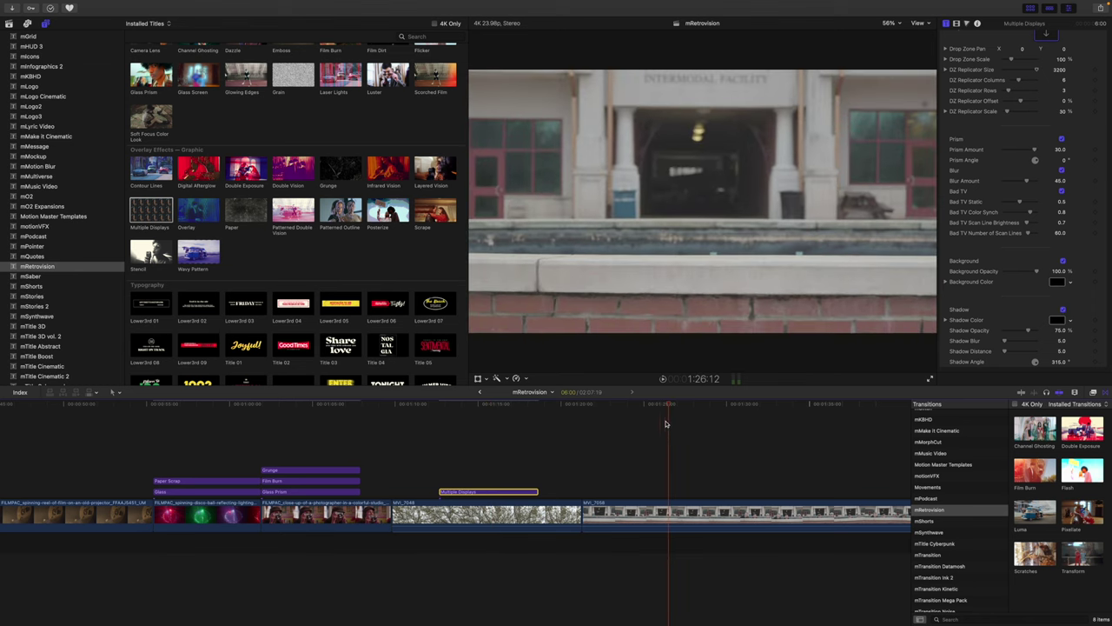
scroll(660, 423, "right", 5)
left_click_drag(369, 405, 427, 414)
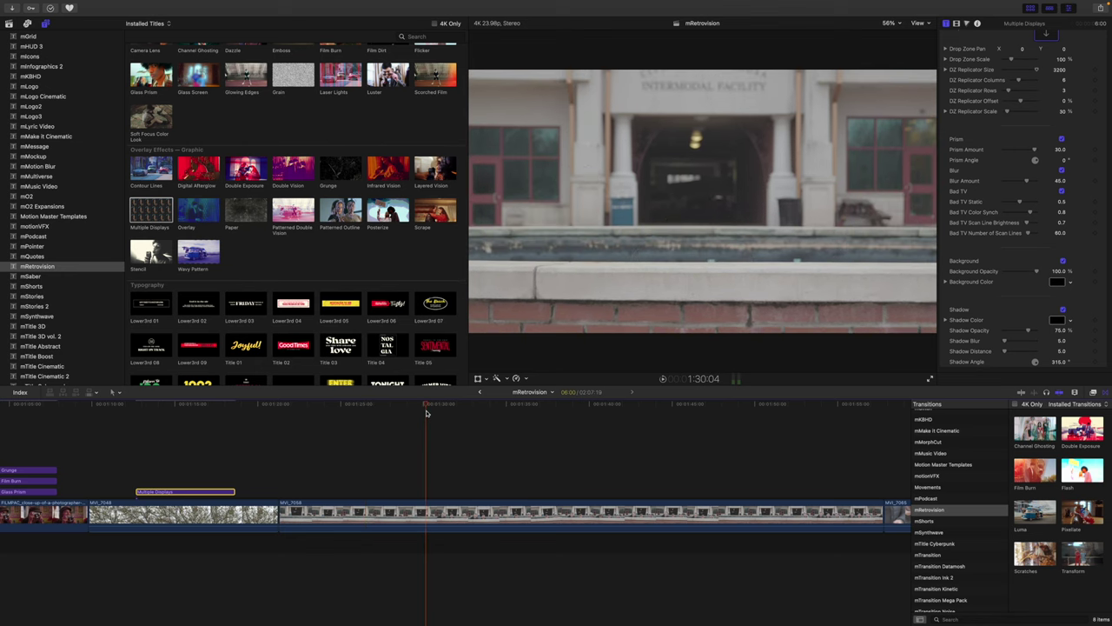
left_click_drag(283, 514, 500, 502)
left_click(847, 525)
left_click_drag(880, 508, 483, 509)
left_click_drag(427, 407, 489, 415)
key("space")
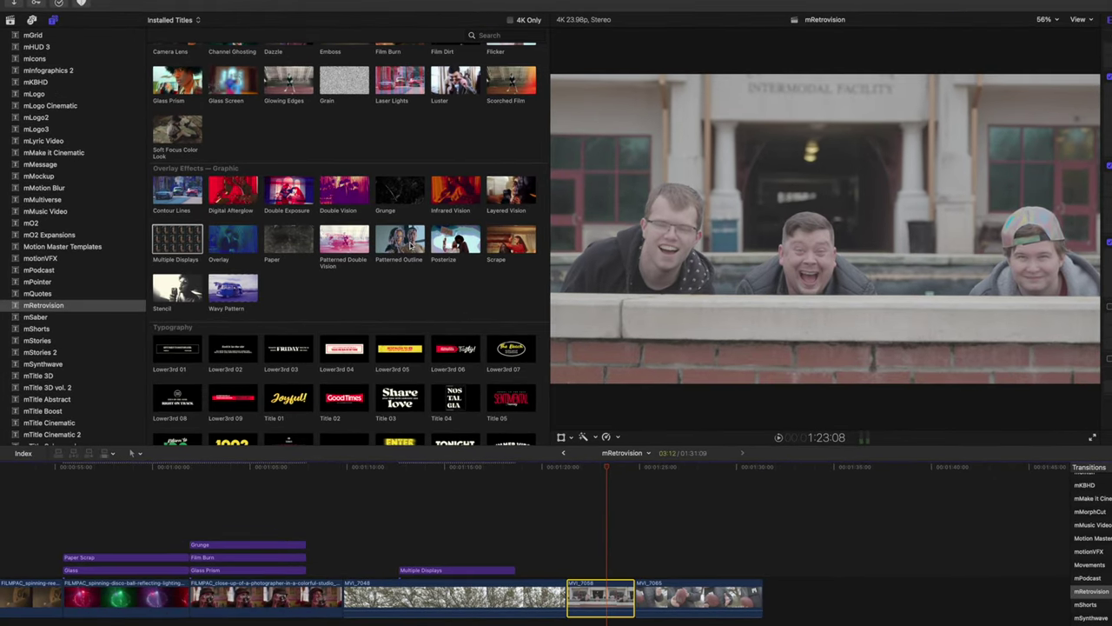
Step: Add the Stencil title above the MVI_7058 clip and trim it to the clip's 3:12 length
scroll(390, 274, "up", 5)
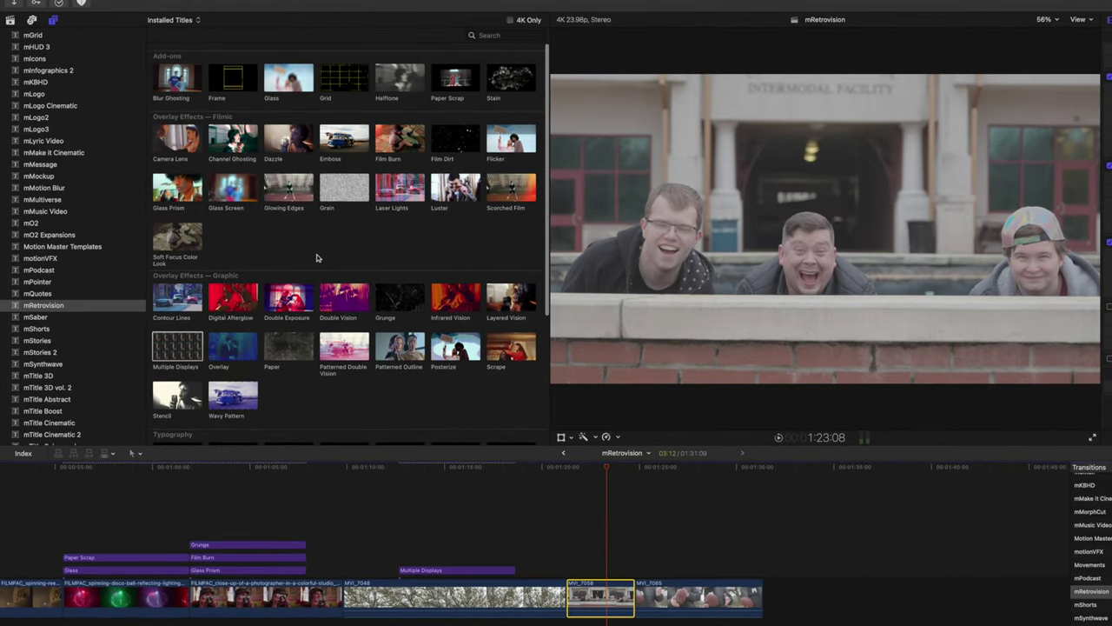
scroll(342, 251, "down", 3)
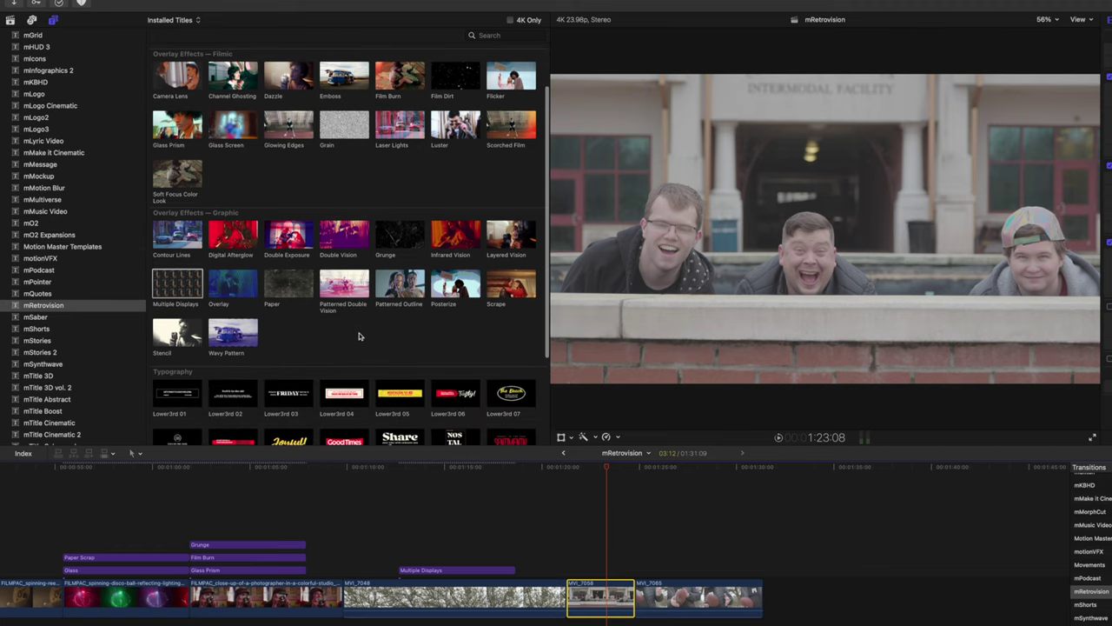
scroll(355, 338, "down", 1)
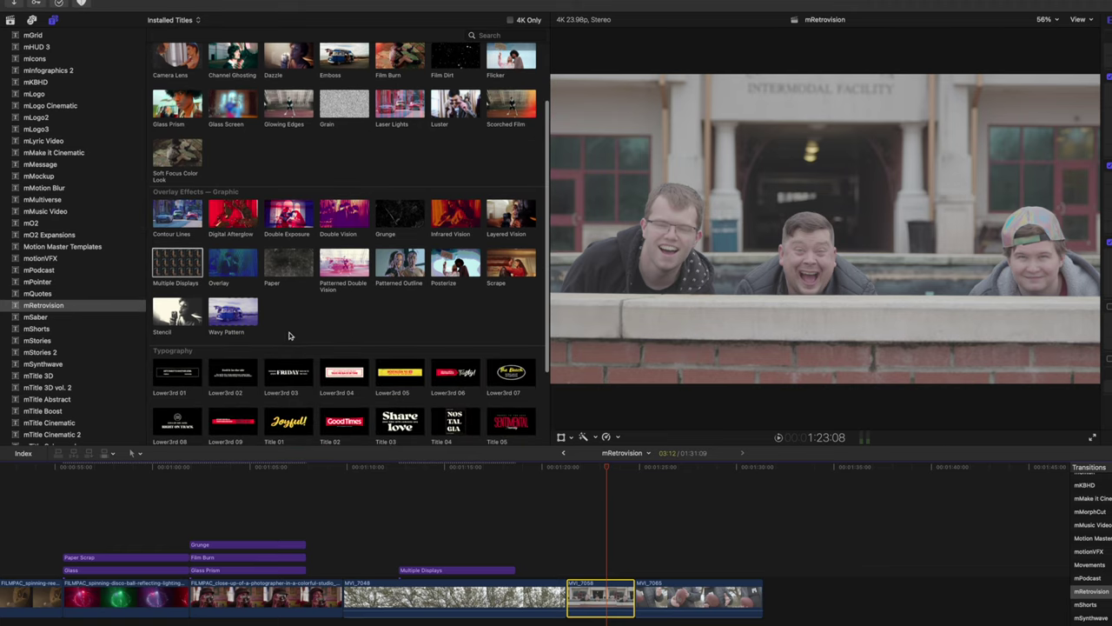
left_click(177, 313)
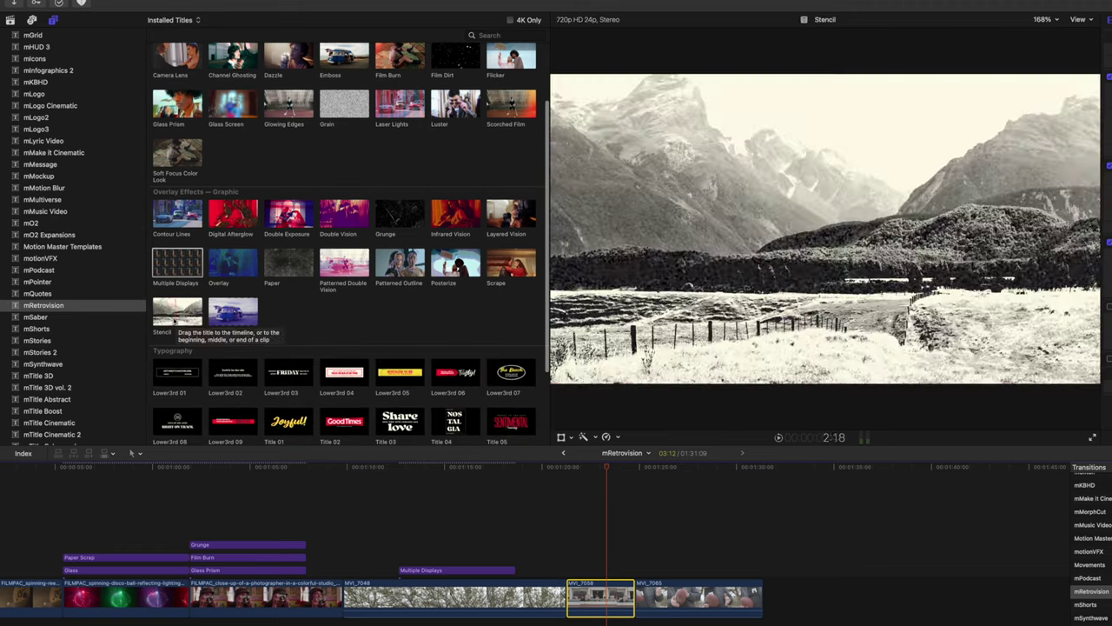
left_click_drag(177, 313, 566, 547)
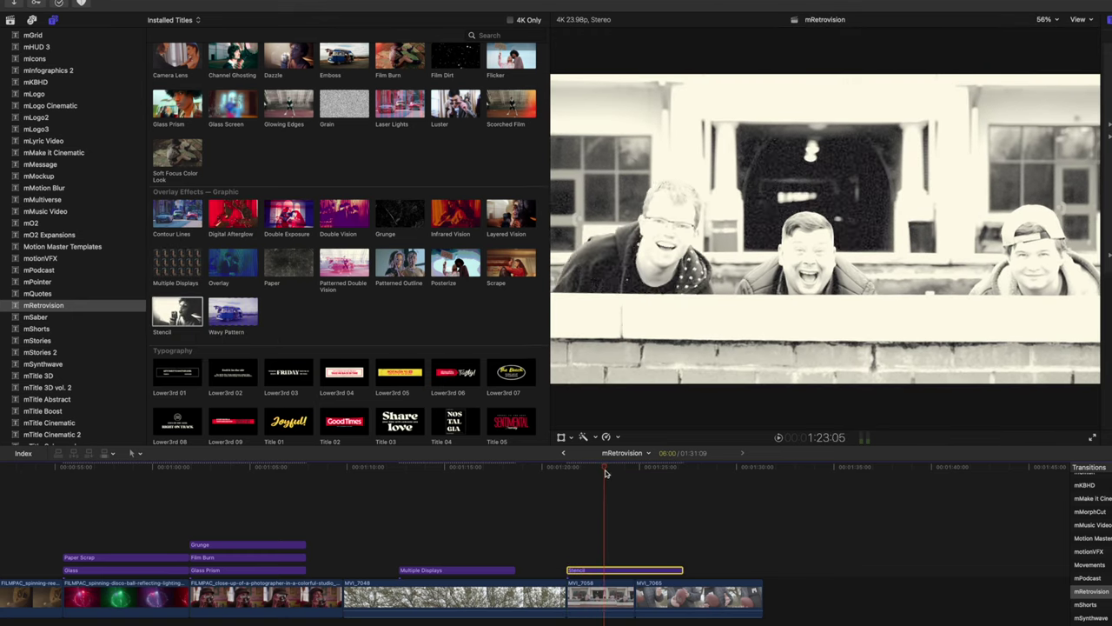
left_click_drag(679, 569, 634, 569)
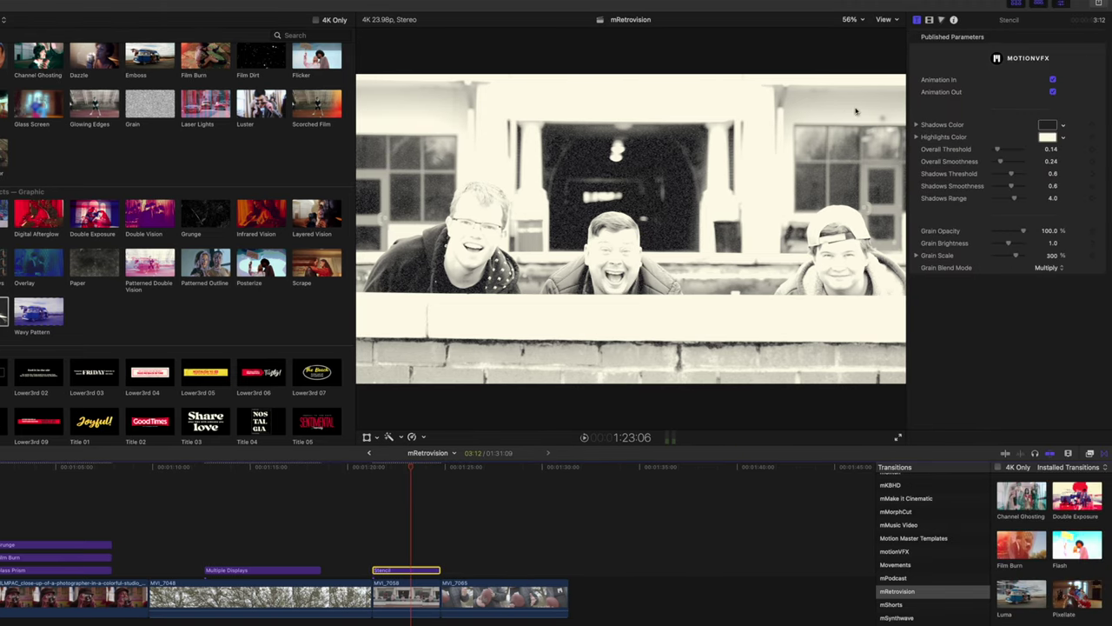
Step: Set Stencil's Overall Threshold to 0.27, Shadows Threshold 0.79, Shadows Smoothness 0.38, Shadows Range 3.0, Grain Brightness 1.77 and Grain Scale 400%
left_click_drag(998, 152, 1020, 176)
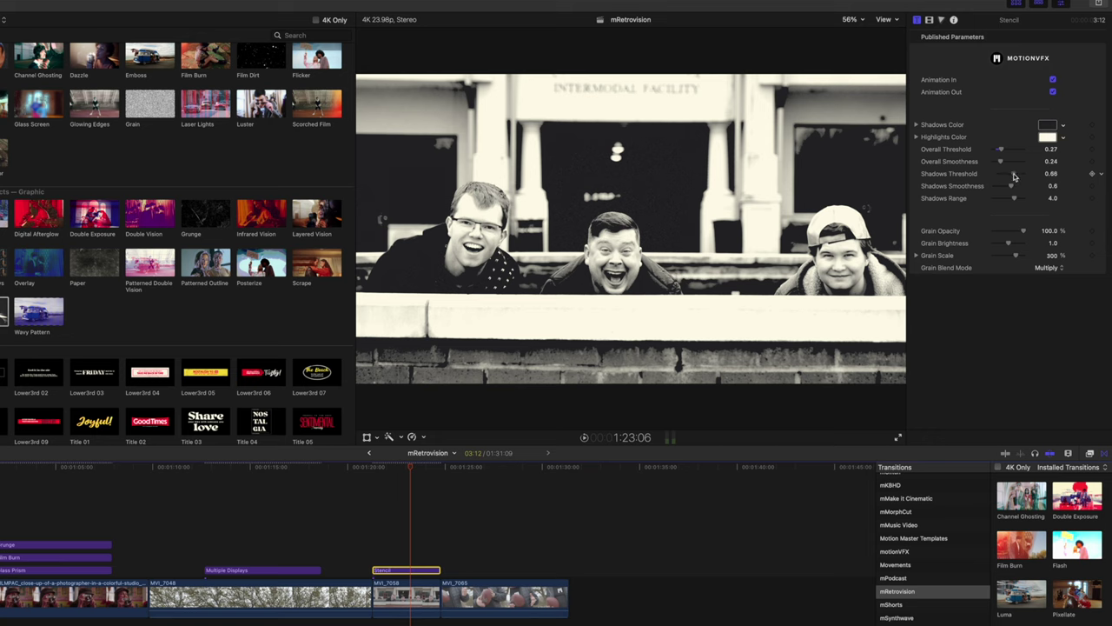
left_click_drag(1018, 176, 1015, 187)
left_click_drag(1024, 200, 1013, 200)
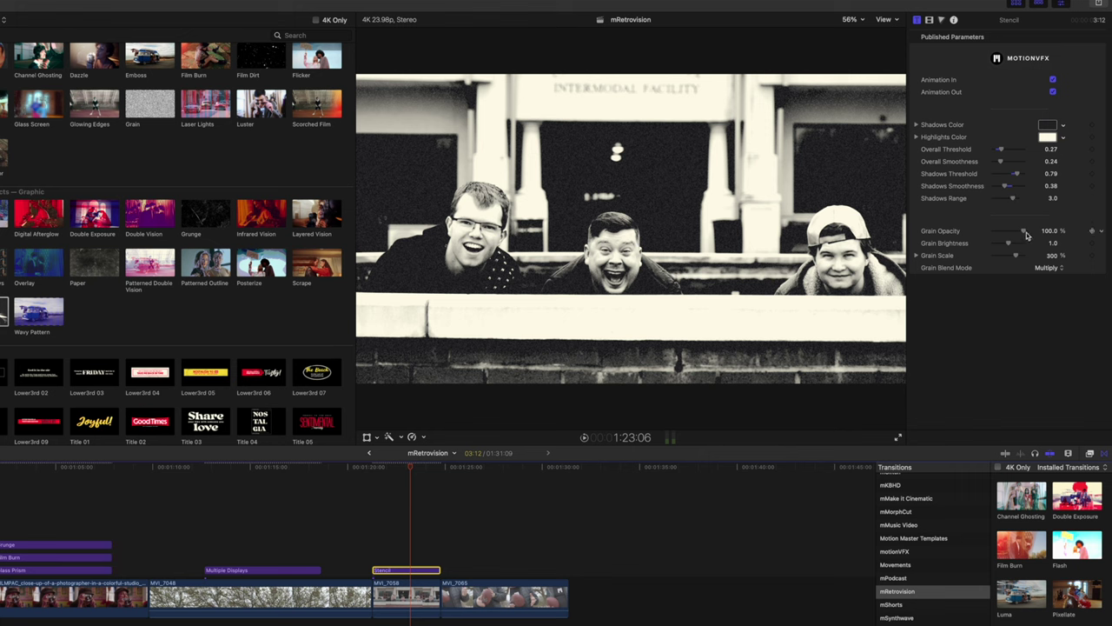
left_click_drag(1026, 233, 1038, 259)
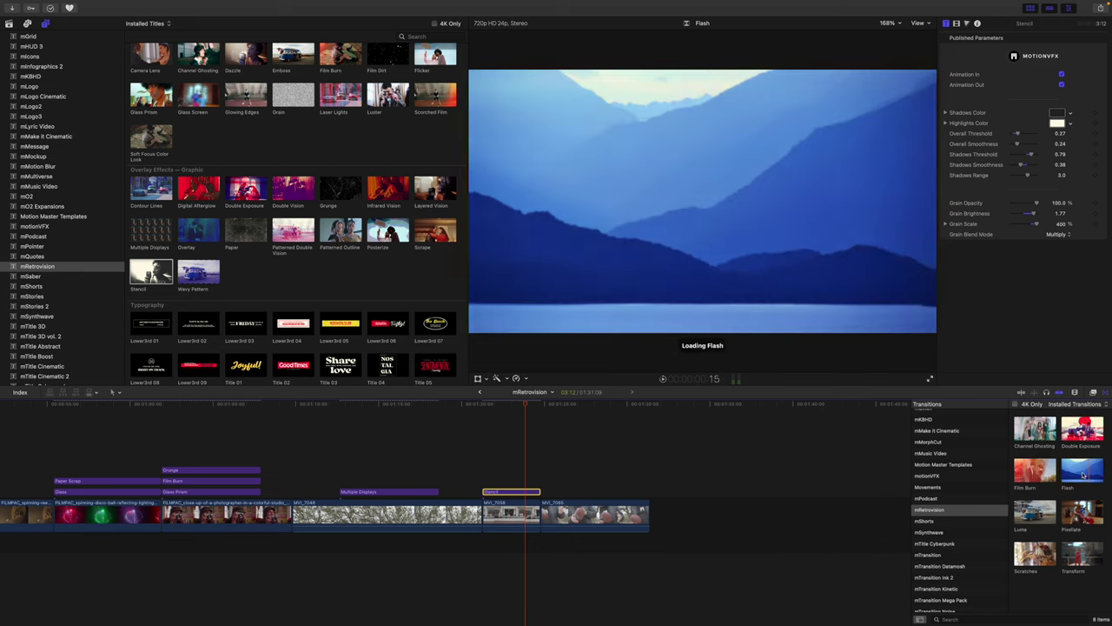
Step: Add the Flash transition between the MVI_7058 and MVI_7065 clips and preview it around 1:24:12
left_click_drag(1083, 475, 544, 524)
left_click(532, 406)
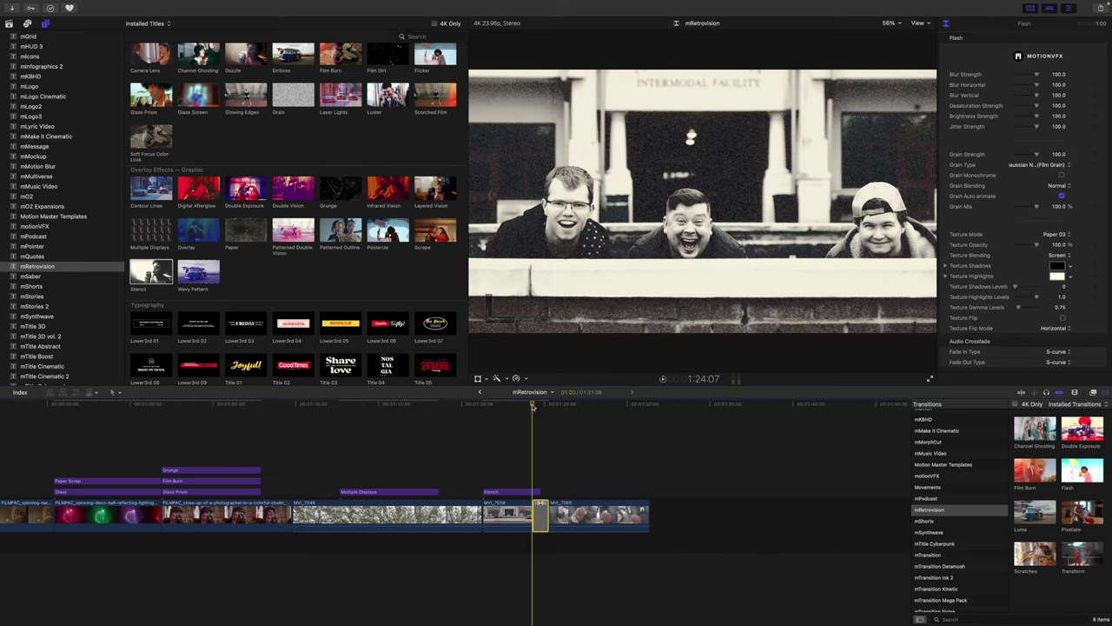
key("space")
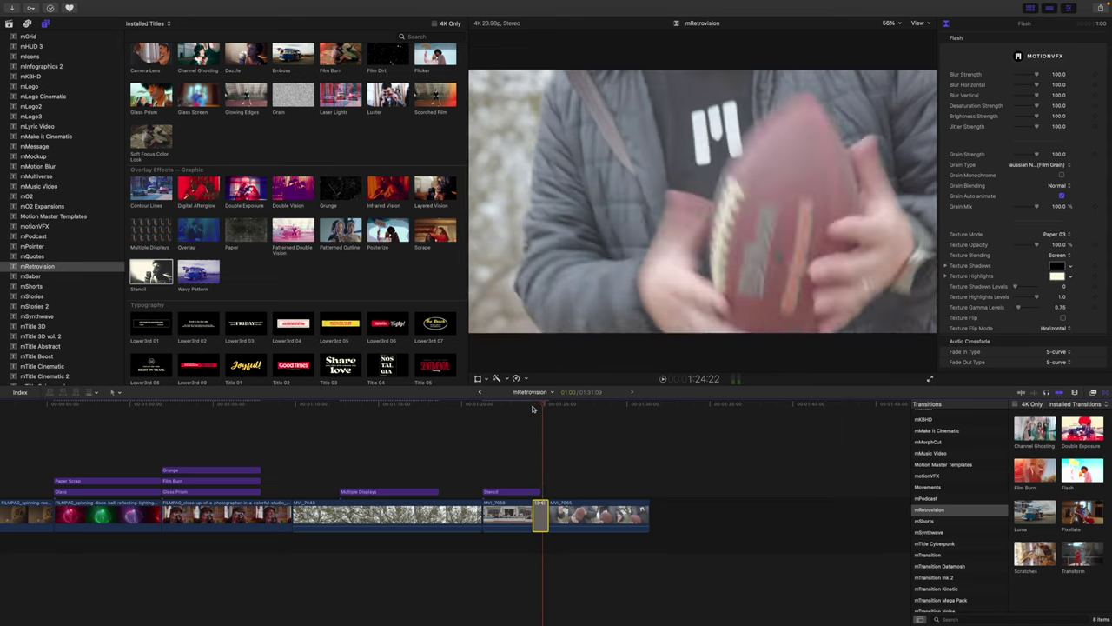
left_click(540, 406)
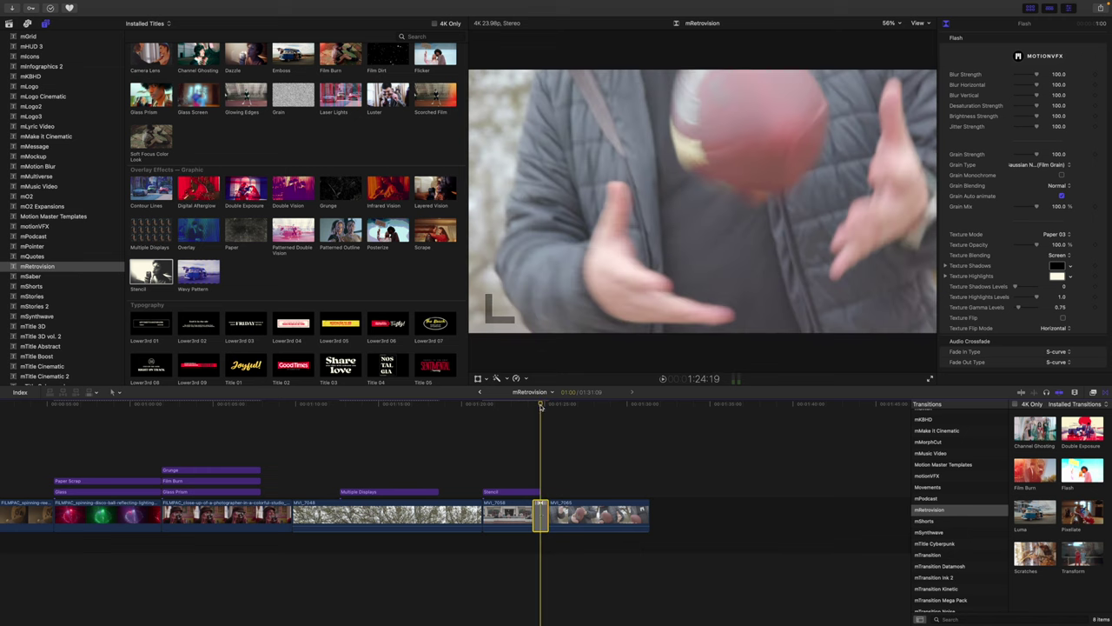
key("space")
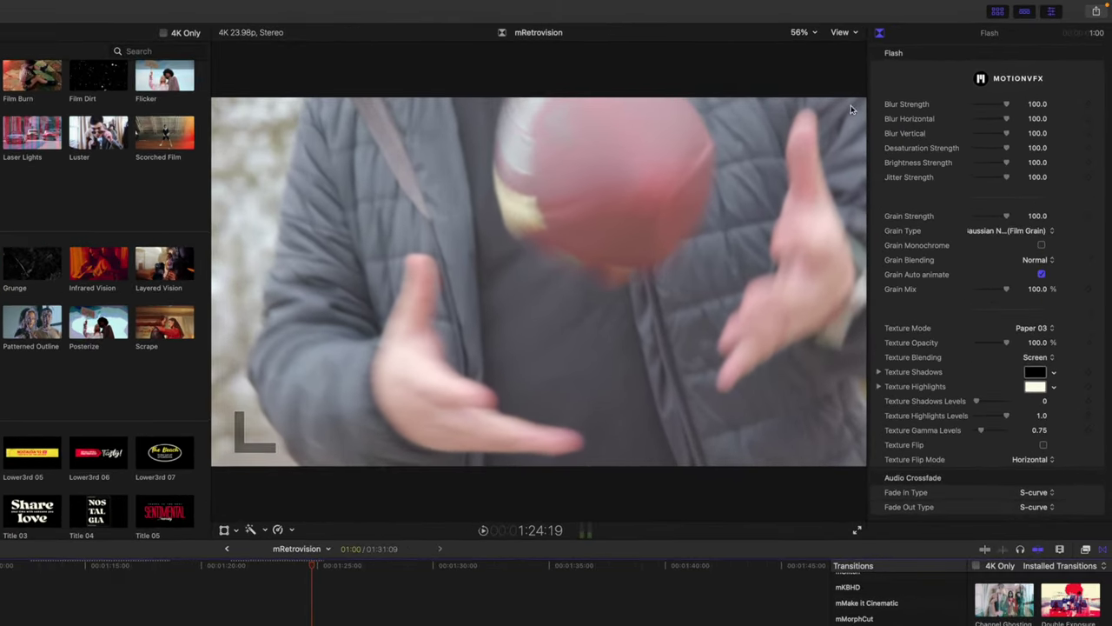
key("j")
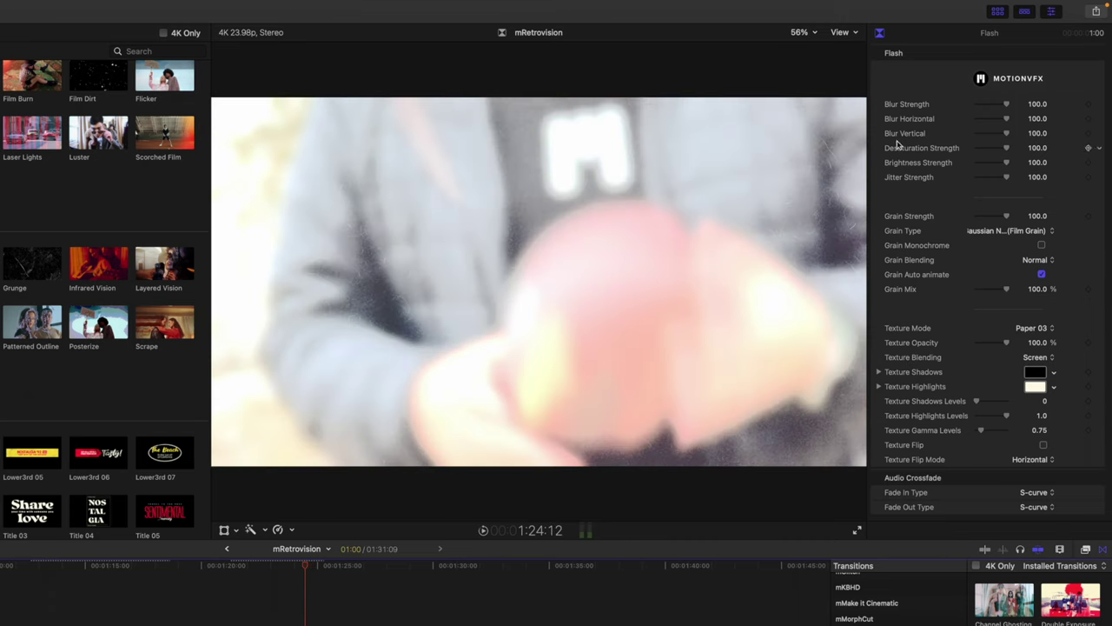
left_click_drag(1006, 105, 1031, 113)
left_click_drag(1008, 150, 1029, 169)
scroll(938, 215, "down", 2)
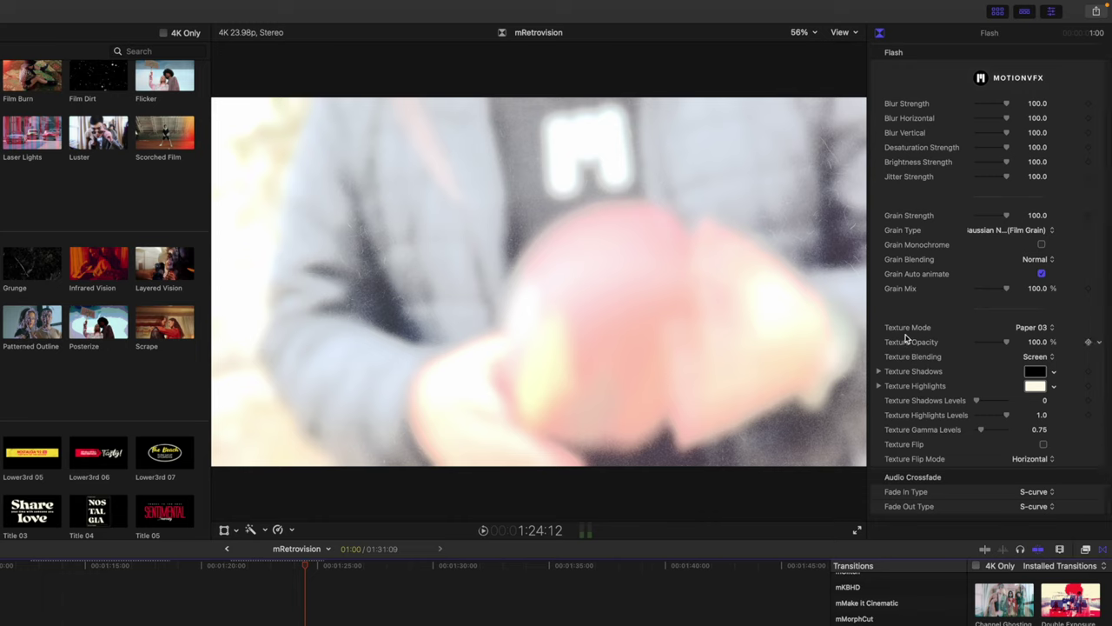
Step: Go through the Flash transition's texture modes from Paper 01 upward and set the Texture Mode to Paper 07
left_click(1038, 331)
left_click(1039, 304)
left_click(1046, 330)
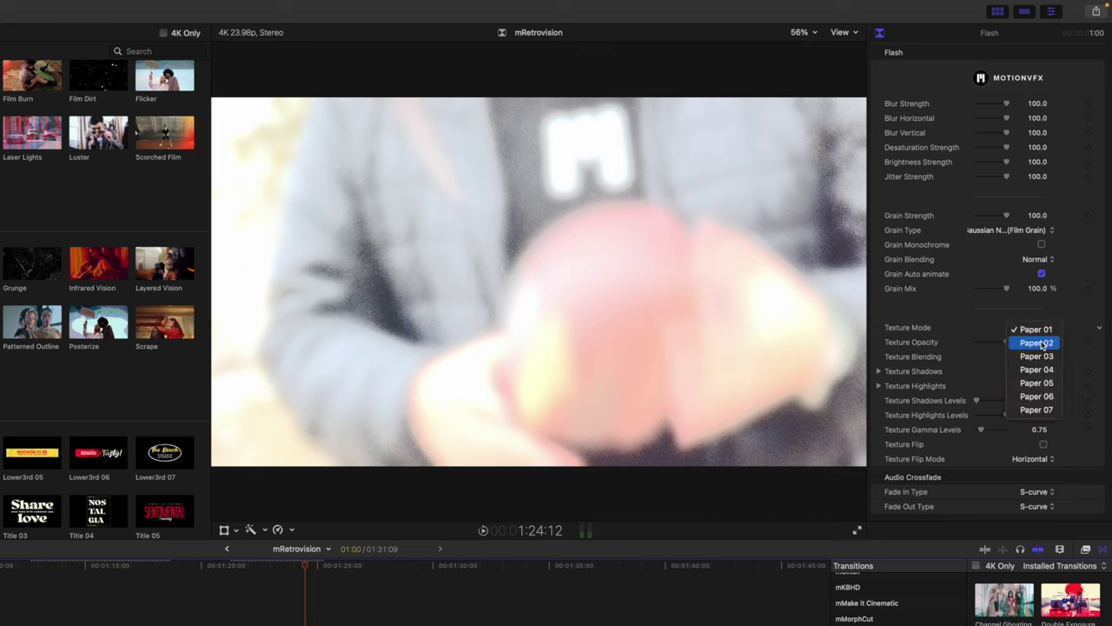
left_click(1041, 341)
left_click(1046, 329)
left_click(1041, 342)
left_click(1043, 328)
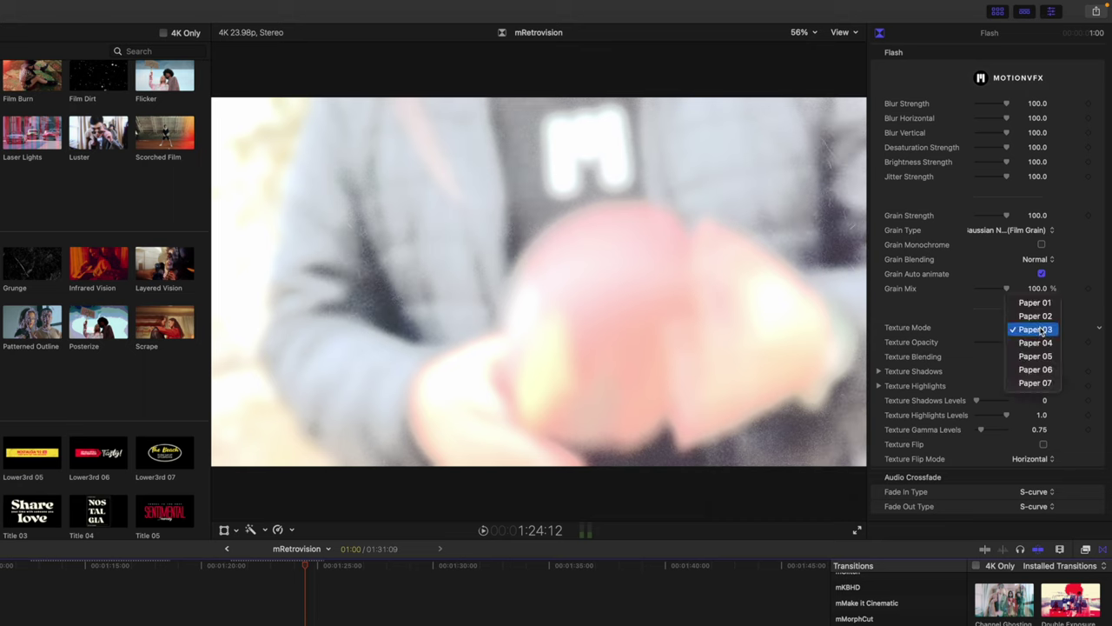
left_click(1041, 341)
left_click(1037, 332)
left_click(1041, 342)
left_click(1046, 327)
left_click(1041, 341)
left_click(1047, 330)
left_click(1041, 342)
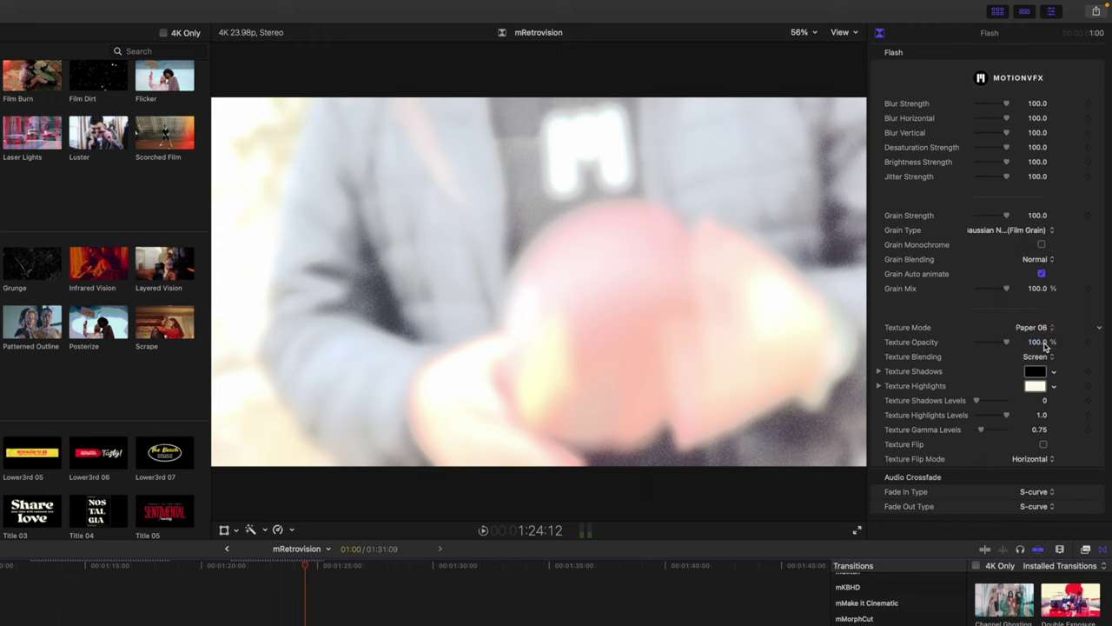
left_click(1043, 329)
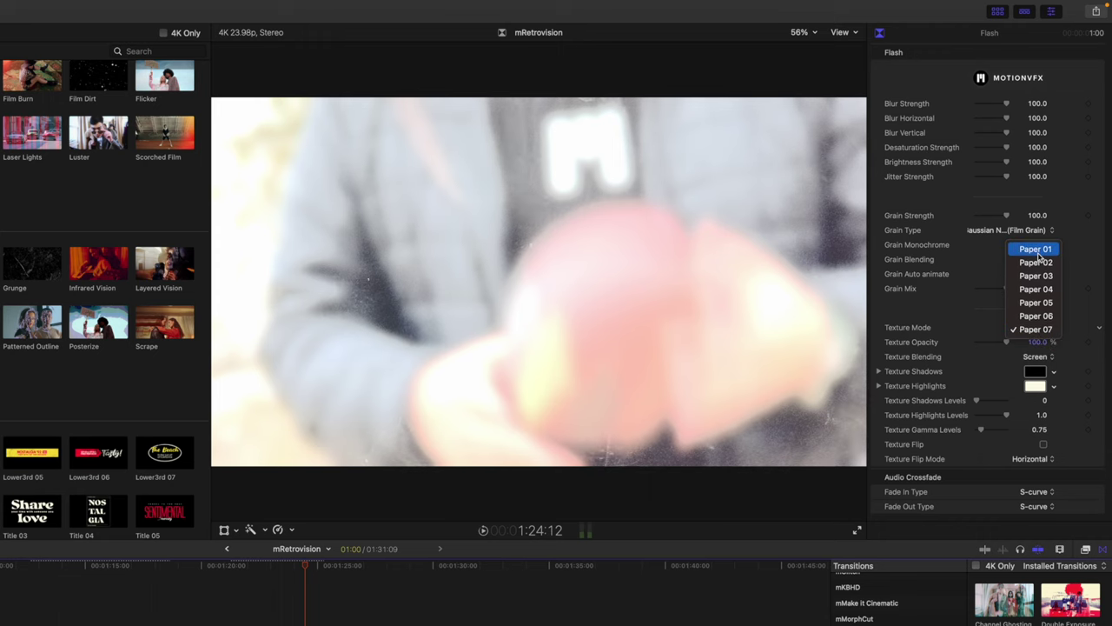
left_click(1036, 329)
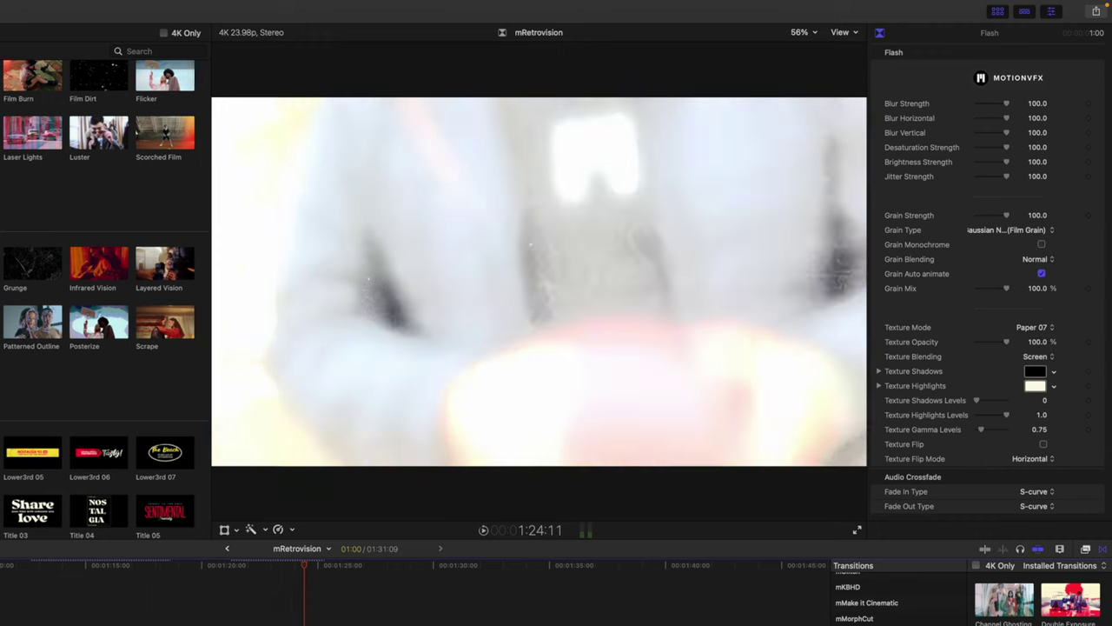
Step: Play back the Flash transition, then select the Stencil title with the MVI_7058 clip and review that section
key("space")
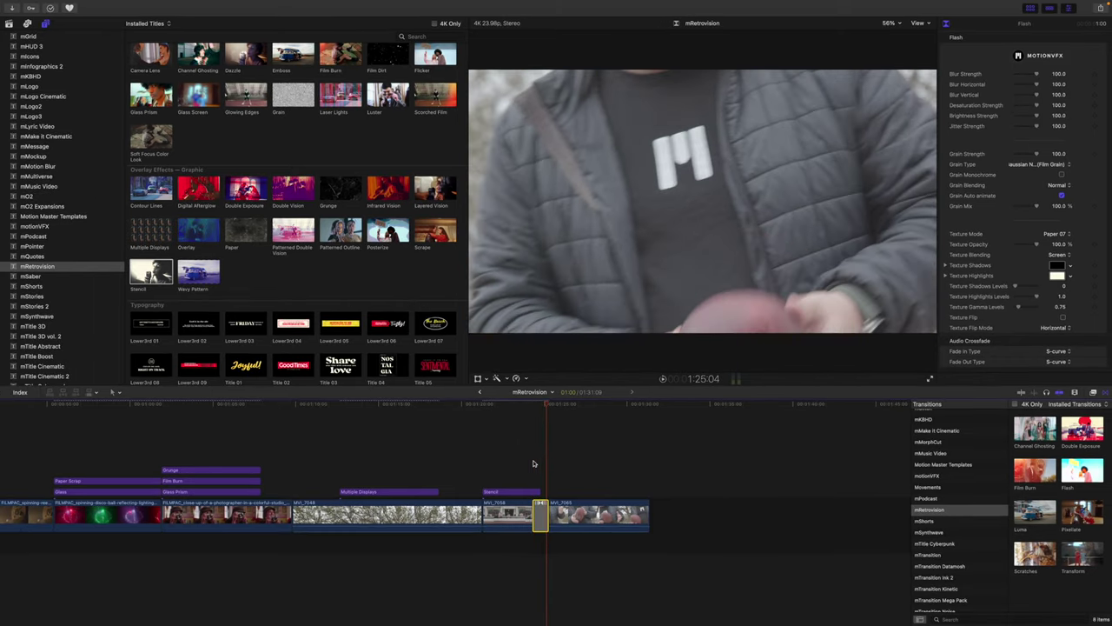
left_click(534, 463)
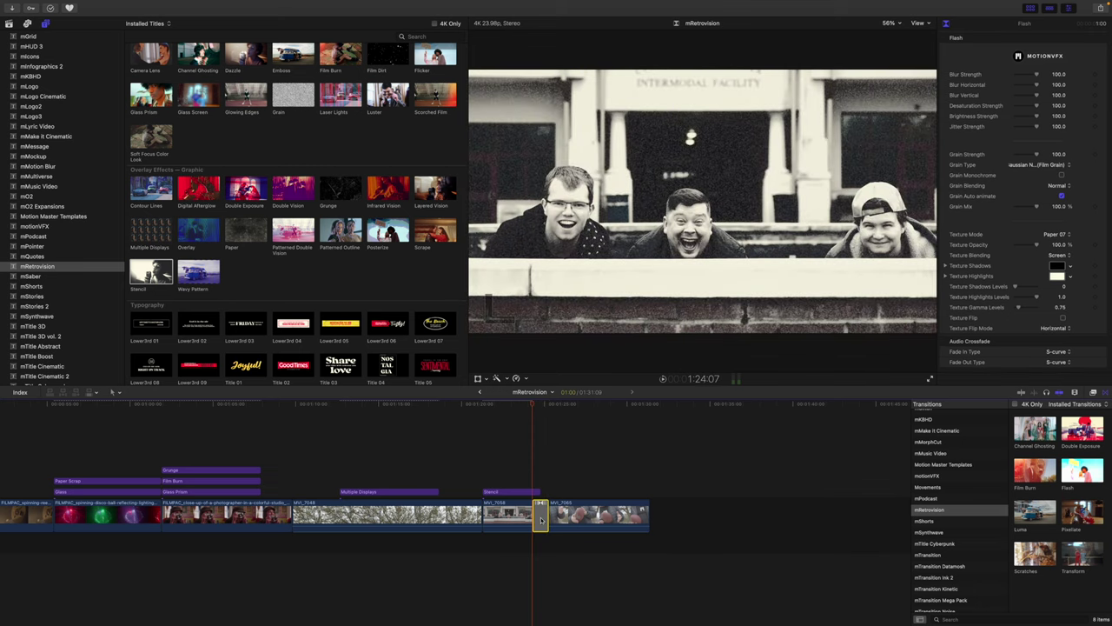
left_click_drag(513, 476, 510, 519)
left_click(487, 424)
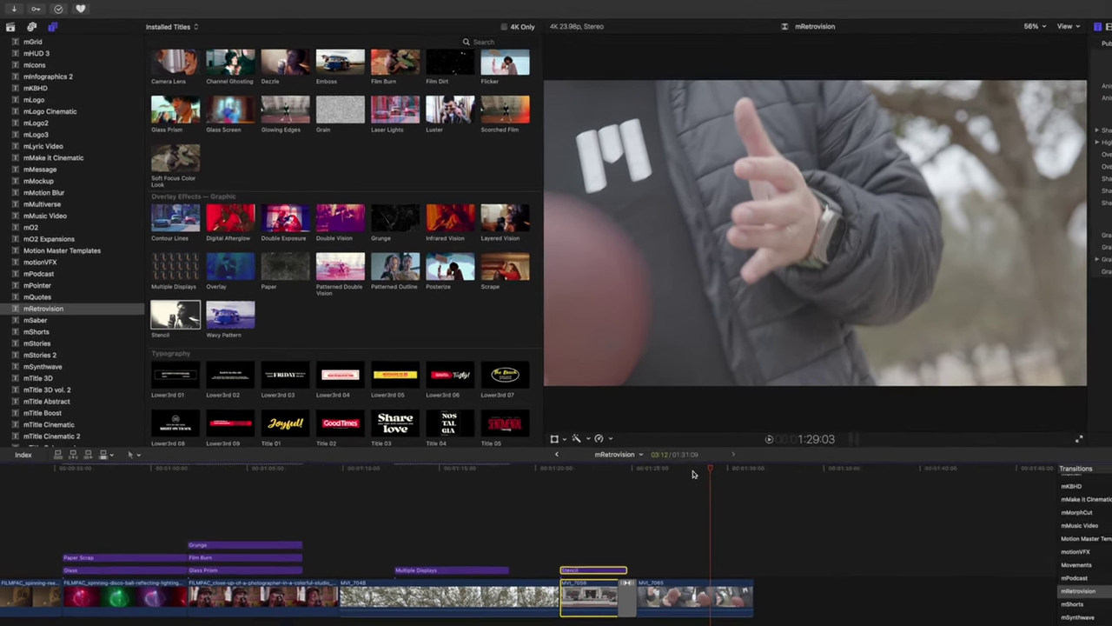
Step: Stack the Flicker and Film Dirt titles over the MVI_7065 clip, both reaching the clip's end
scroll(369, 312, "up", 1)
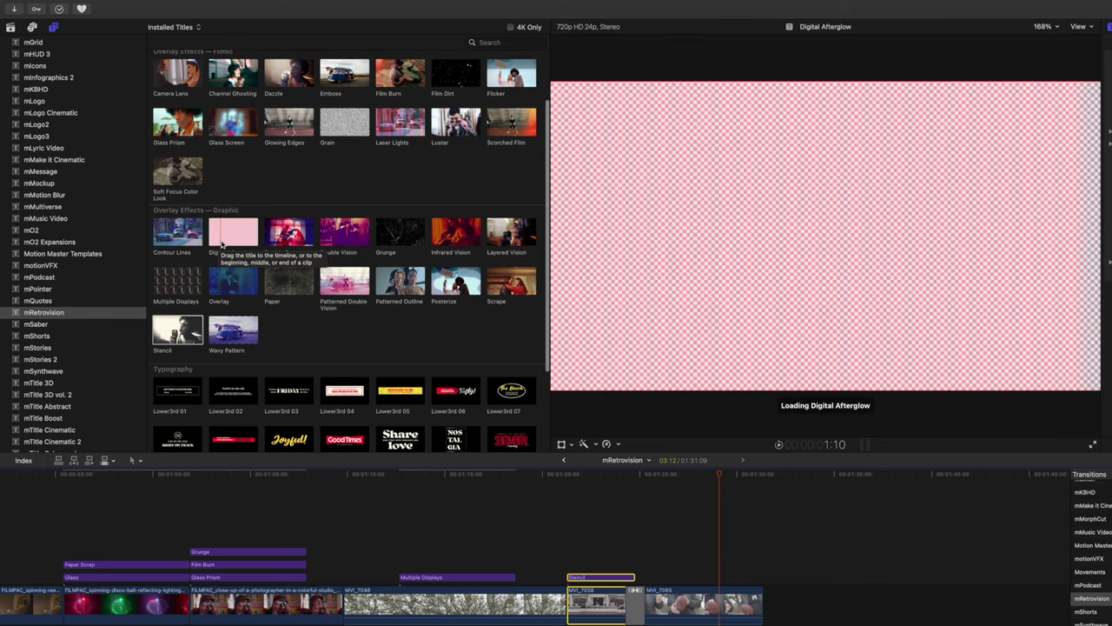
scroll(219, 243, "up", 3)
left_click_drag(497, 154, 637, 577)
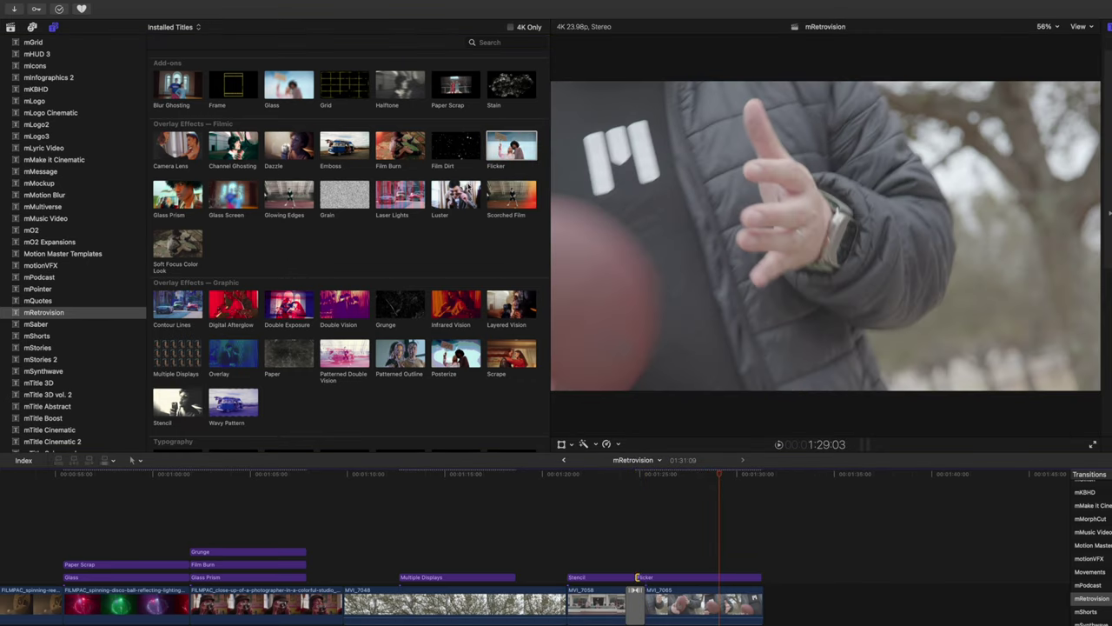
left_click_drag(463, 156, 637, 564)
left_click_drag(747, 564, 759, 564)
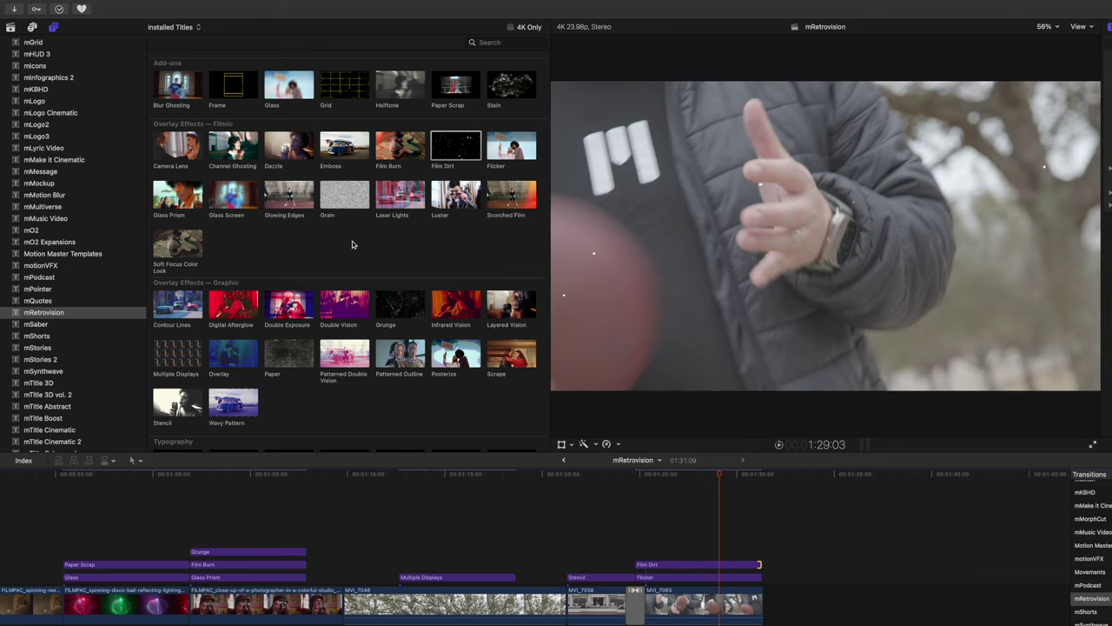
Step: Add the Channel Ghosting title above Film Dirt on the MVI_7065 clip and preview the stacked effects around 1:25 to 1:29
left_click_drag(230, 154, 672, 541)
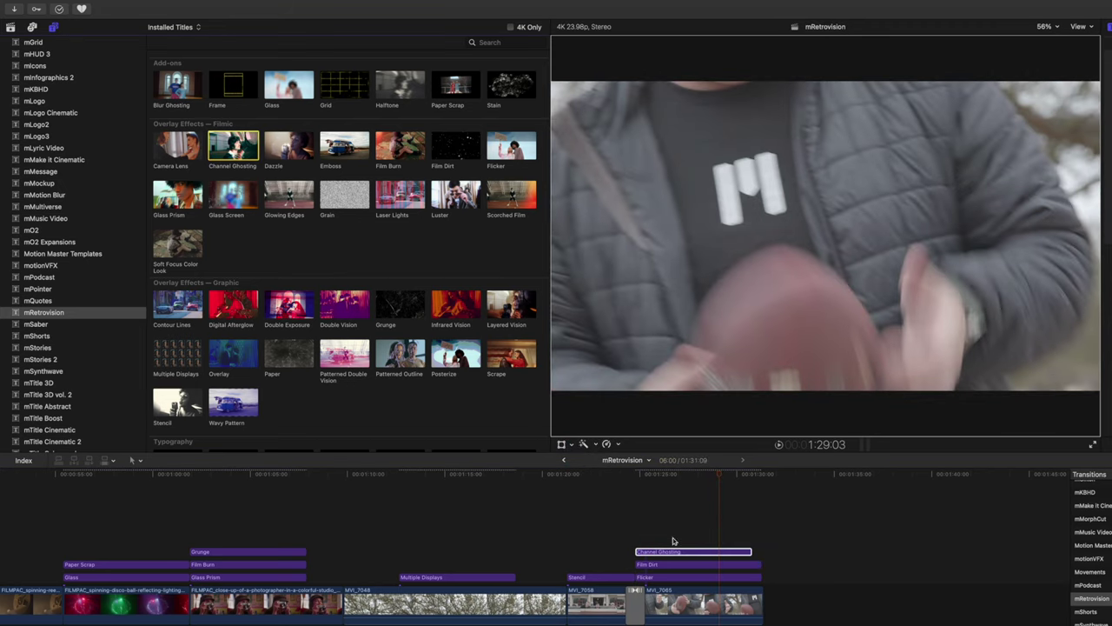
left_click_drag(719, 485, 667, 495)
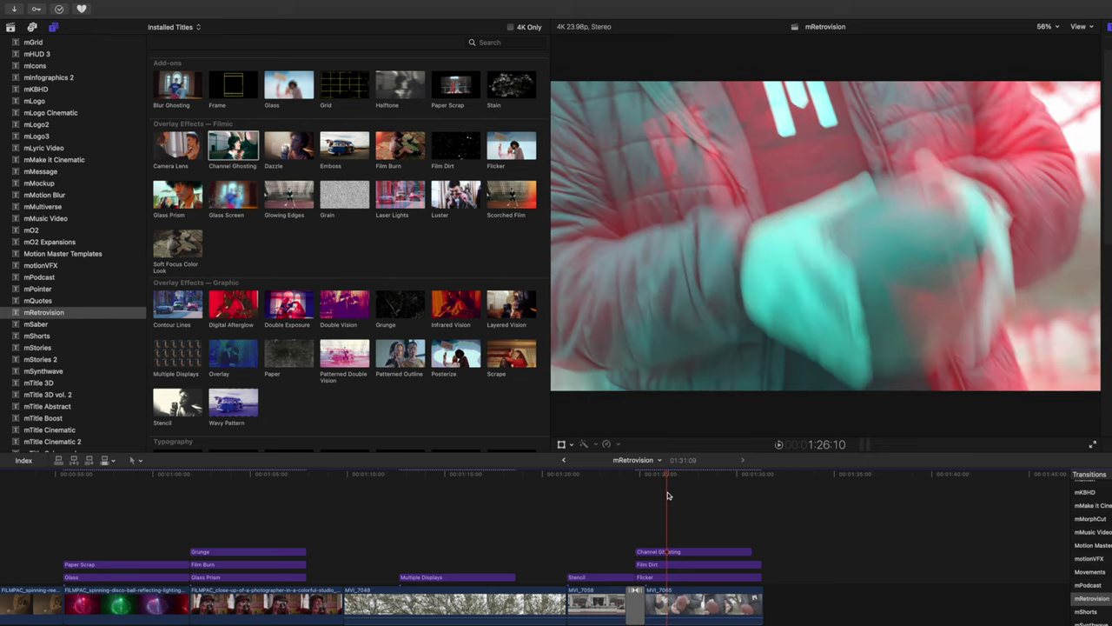
left_click_drag(667, 480, 635, 481)
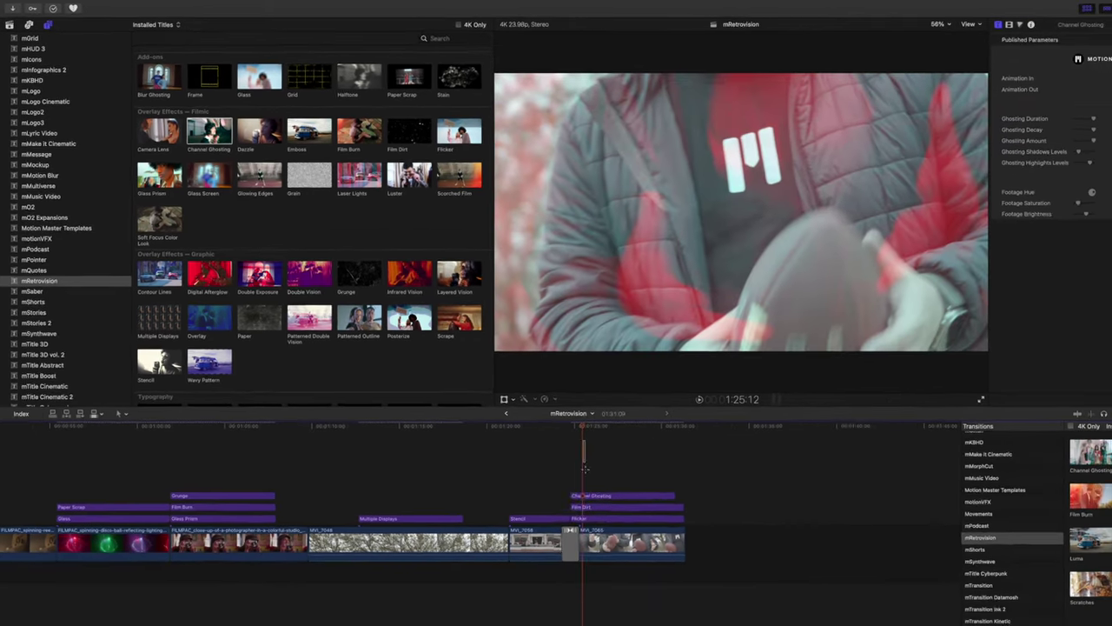
key("space")
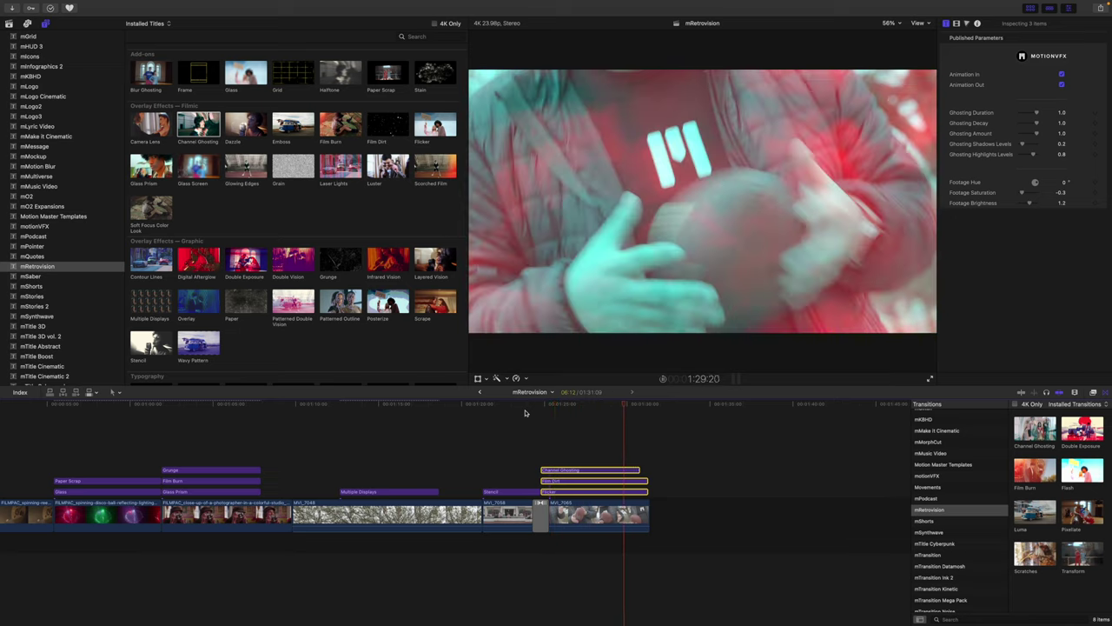
left_click_drag(629, 406, 582, 410)
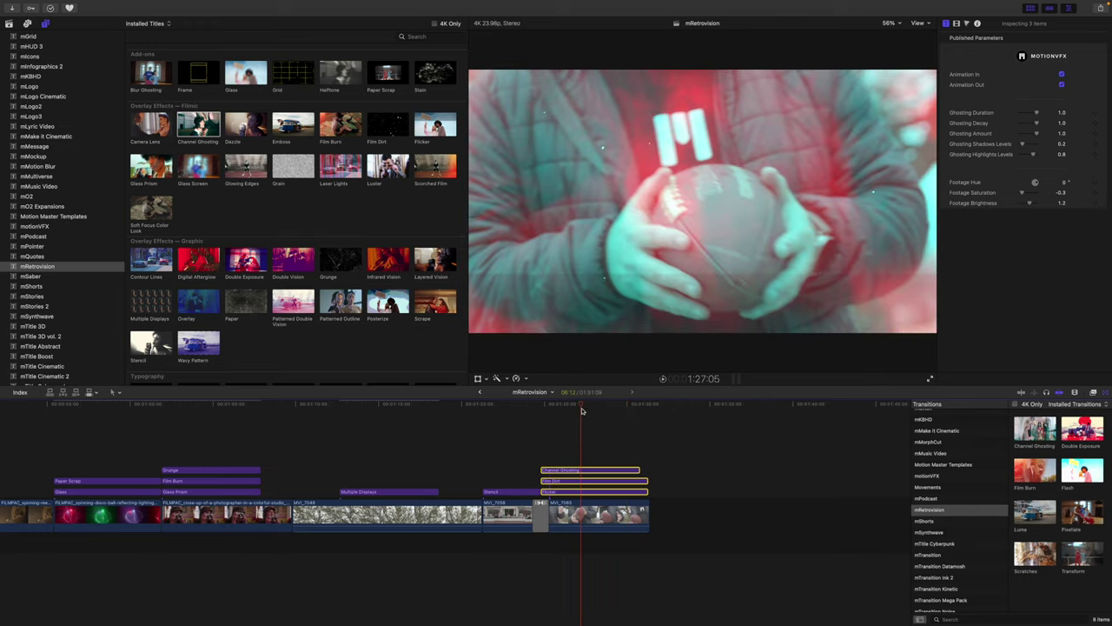
Step: Add the Title 10 typography title above Channel Ghosting, starting with the effects stack over the MVI_7065 clip
scroll(261, 261, "down", 5)
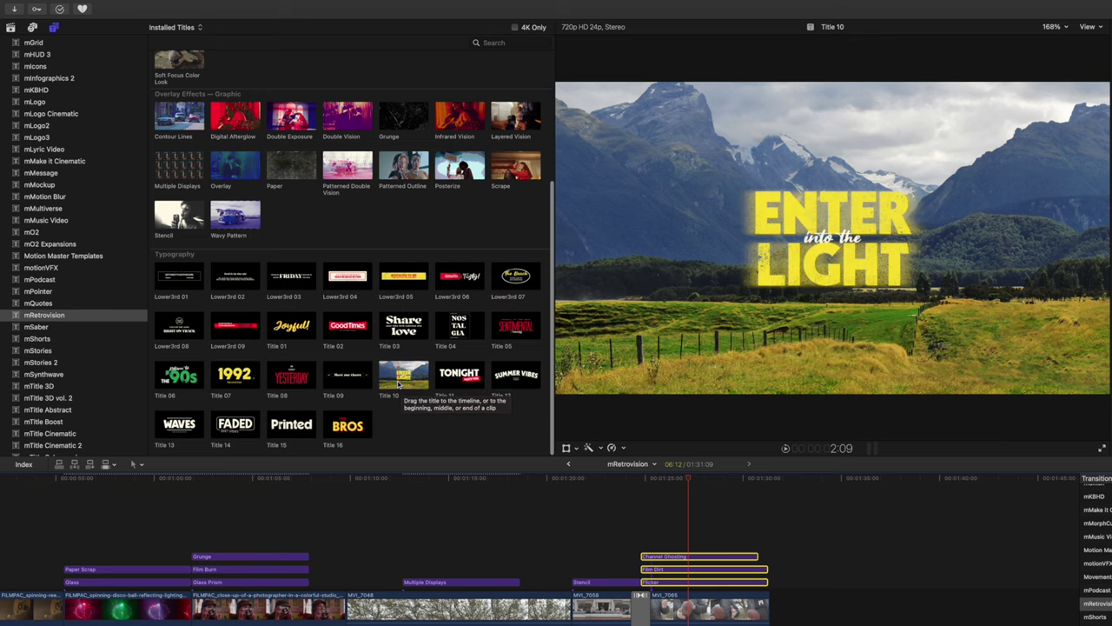
left_click_drag(398, 380, 660, 531)
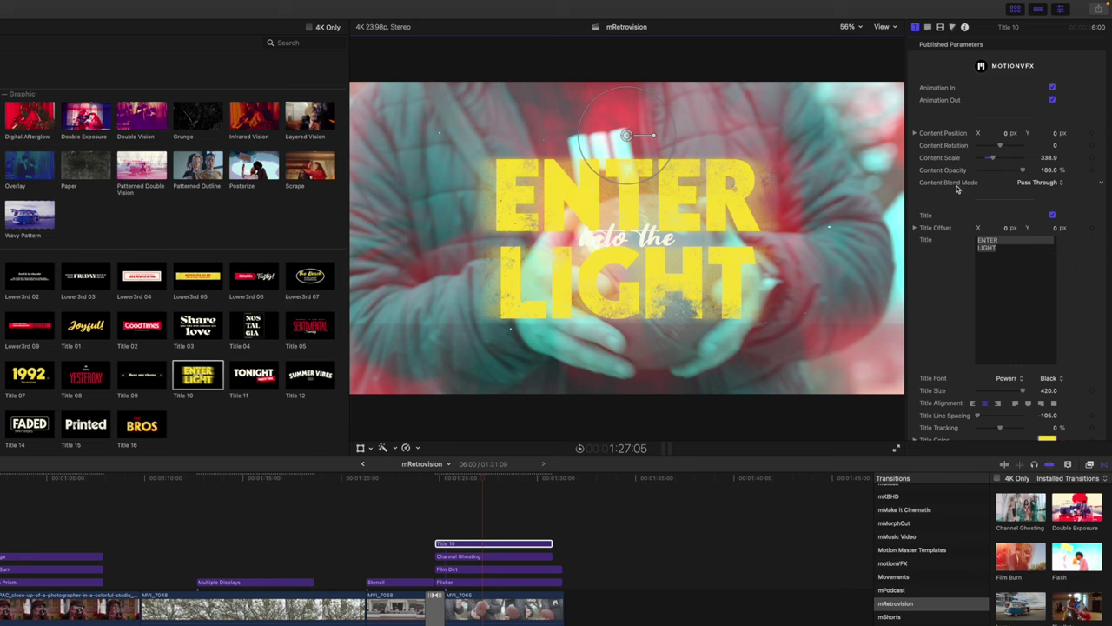
Step: Turn Title 10's main title and its subtitle off and back on, selecting the main title text in between
scroll(956, 183, "down", 3)
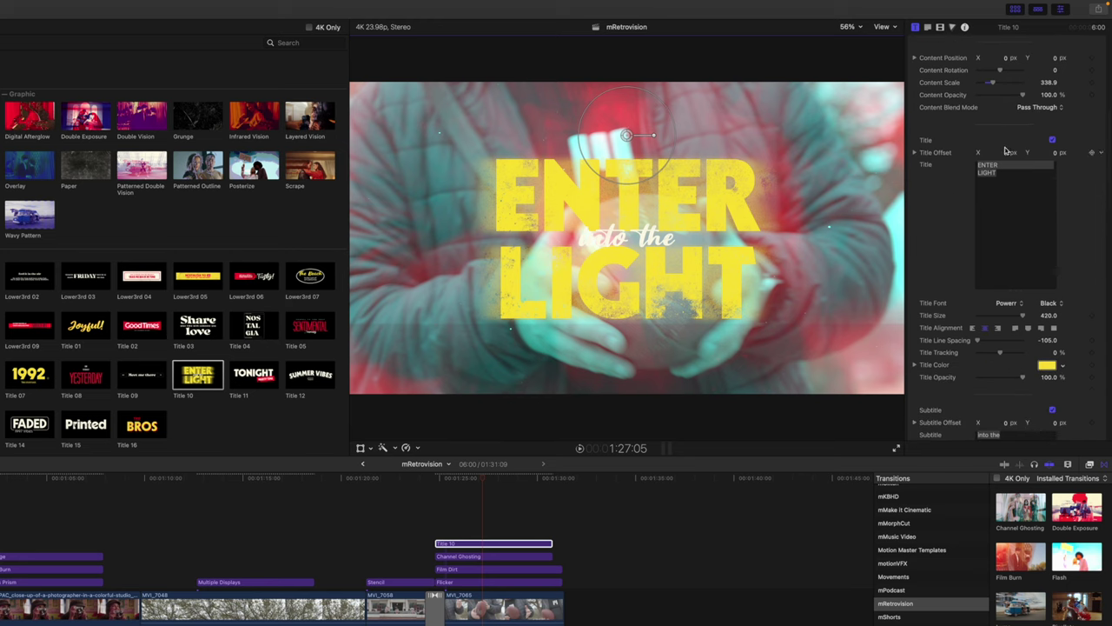
left_click(1053, 141)
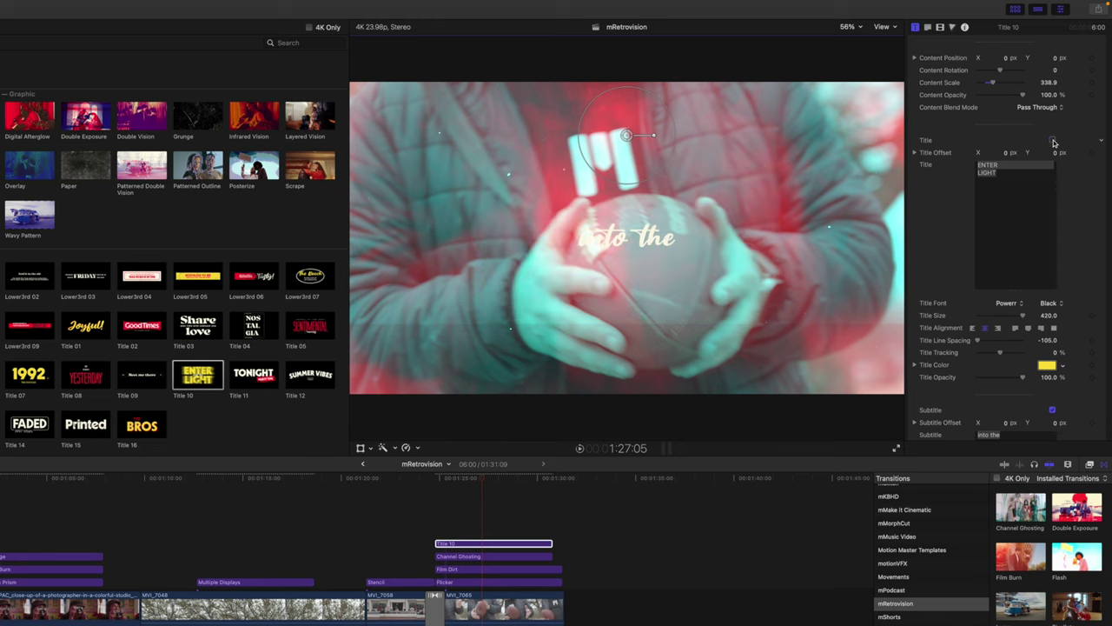
left_click(1054, 141)
double_click(1013, 175)
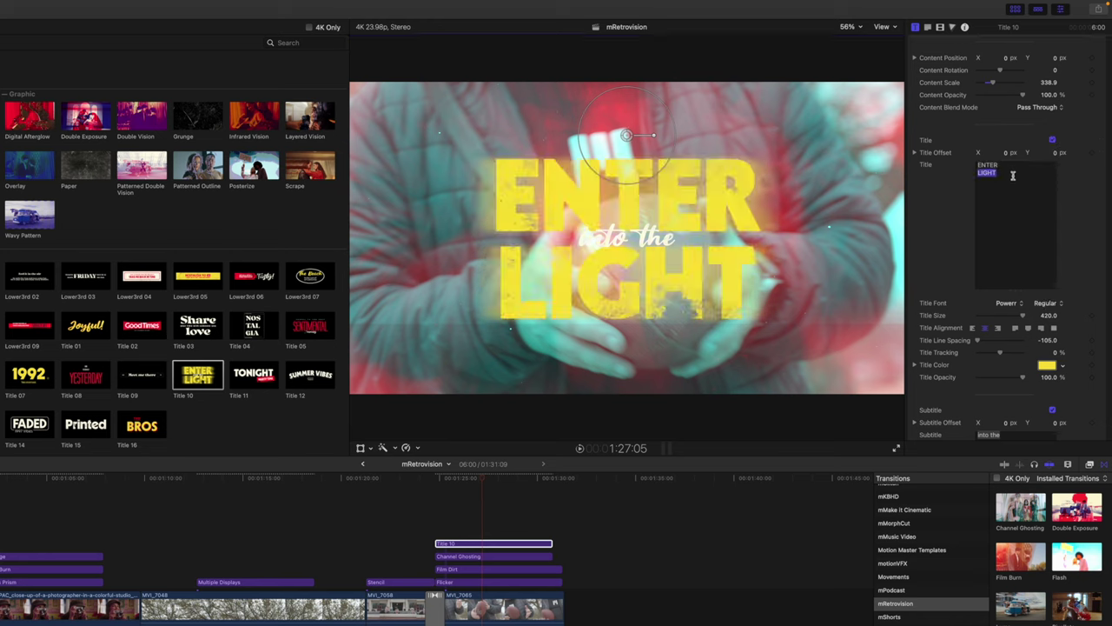
left_click_drag(1010, 176, 948, 159)
scroll(999, 191, "down", 5)
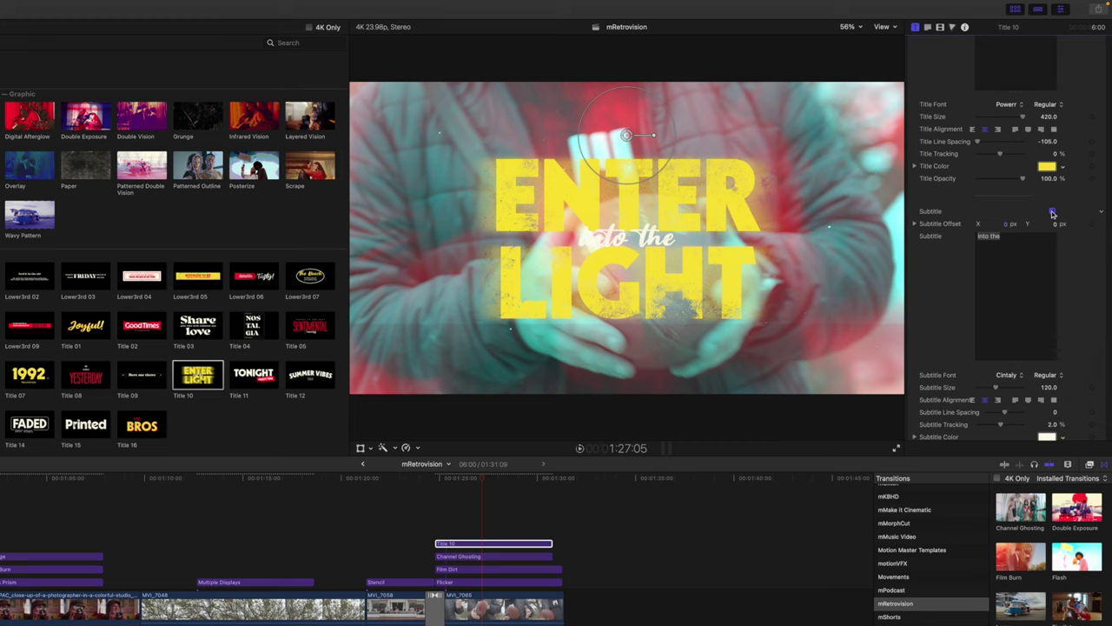
left_click(1052, 212)
left_click(1053, 212)
scroll(932, 269, "down", 1)
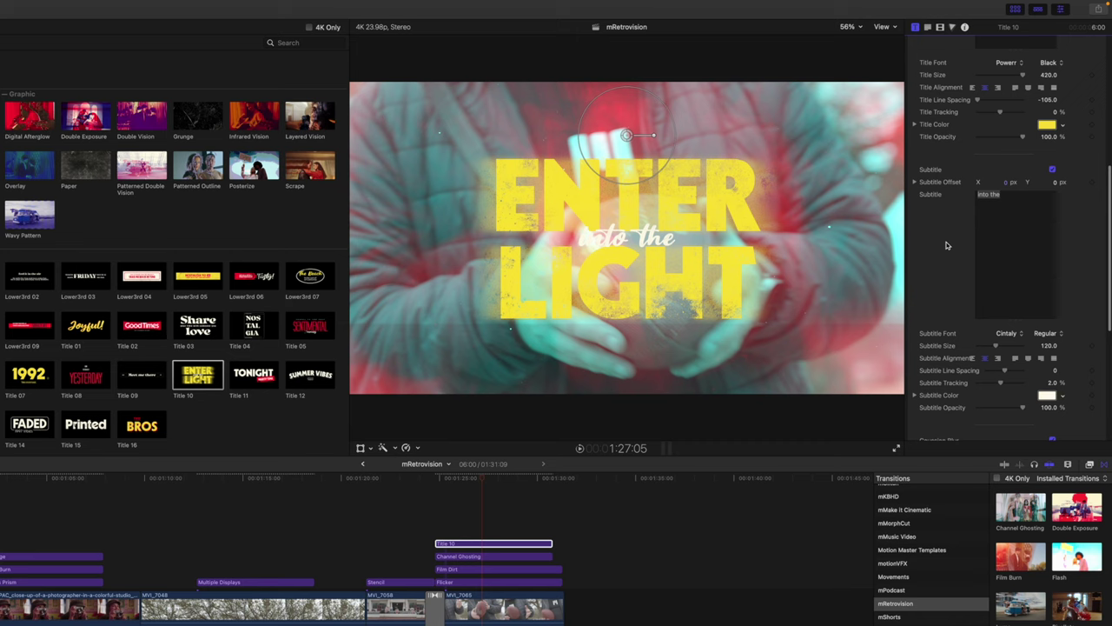
Step: Compare Title 10 with and without Gaussian Blur, leaving the blur enabled
scroll(949, 247, "down", 4)
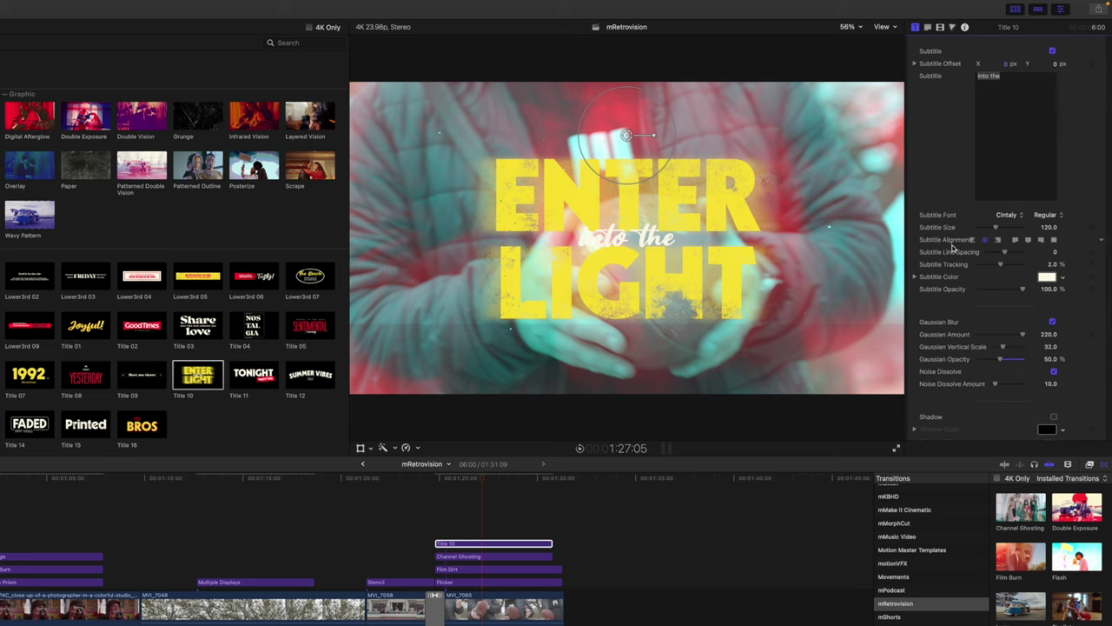
scroll(956, 266, "down", 5)
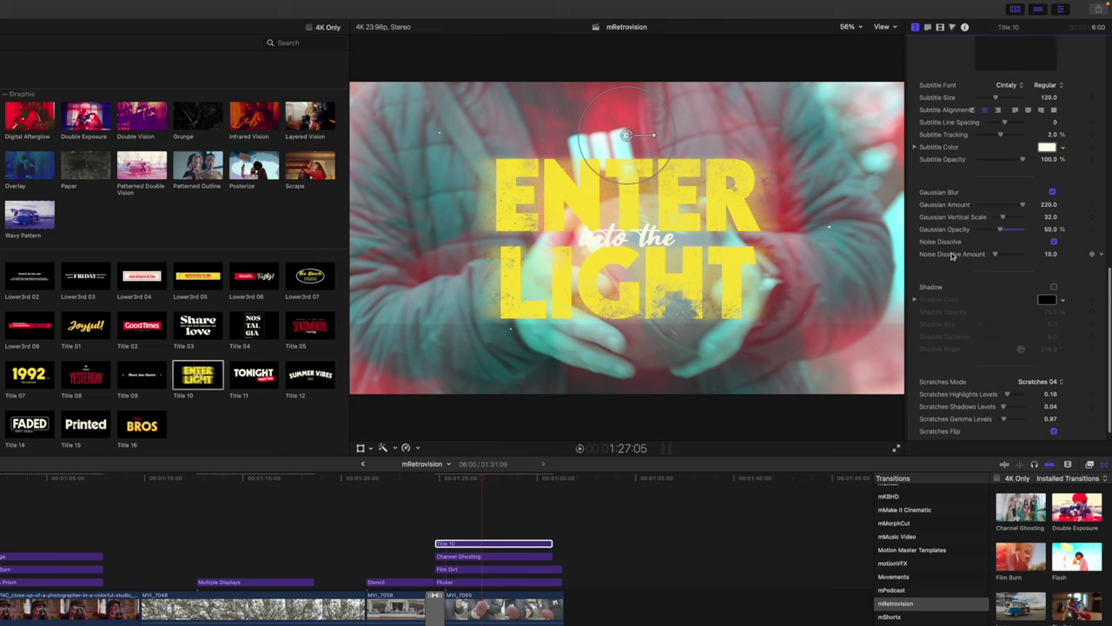
scroll(950, 254, "down", 1)
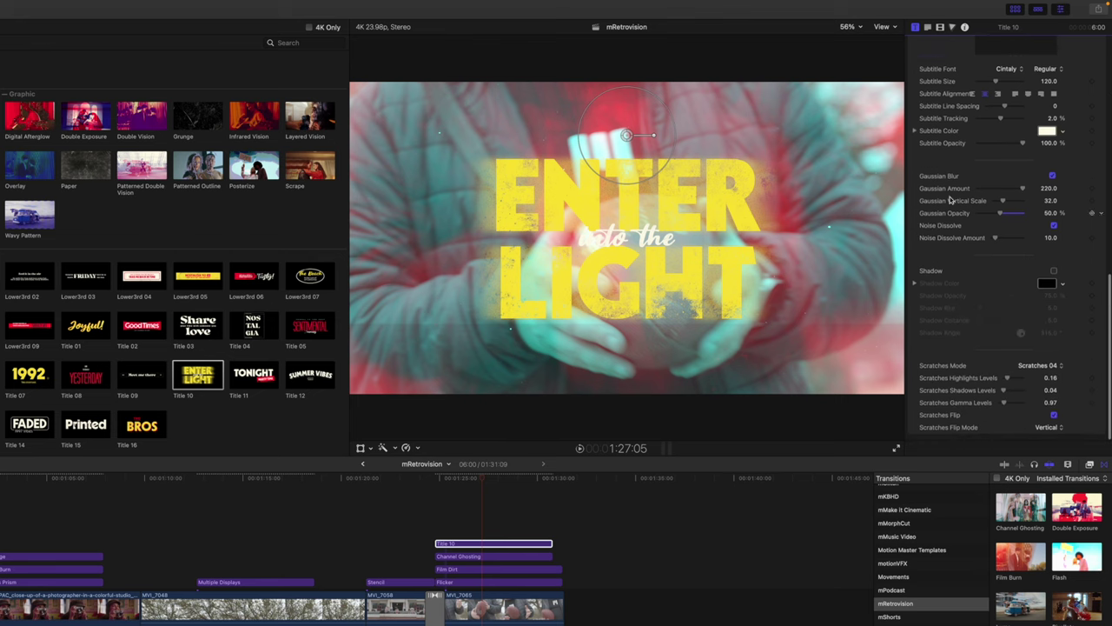
left_click(1053, 178)
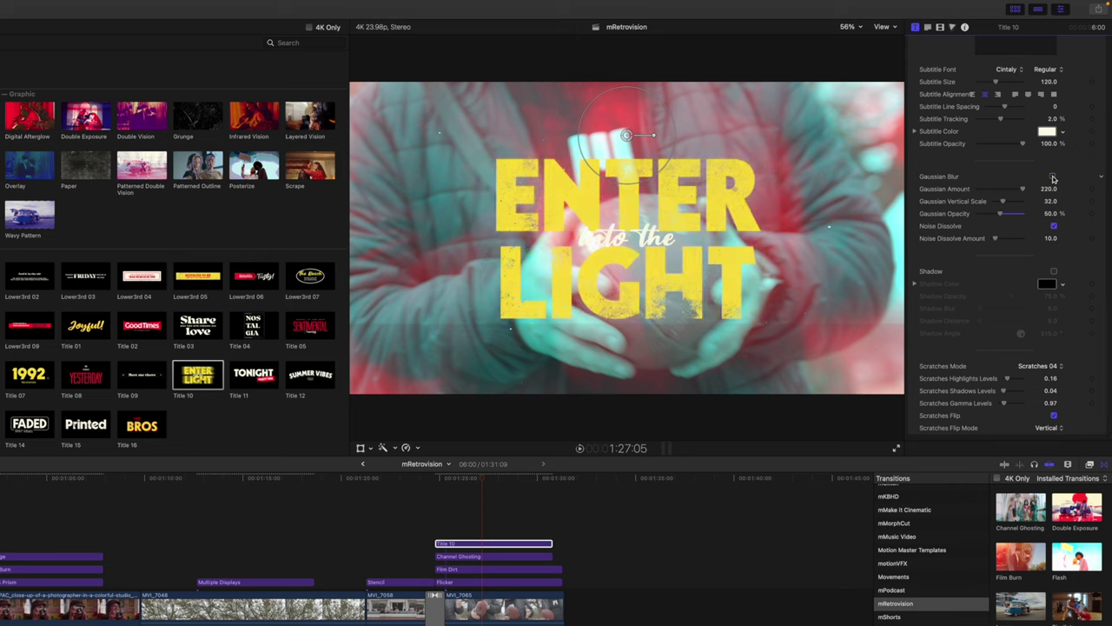
left_click(1053, 177)
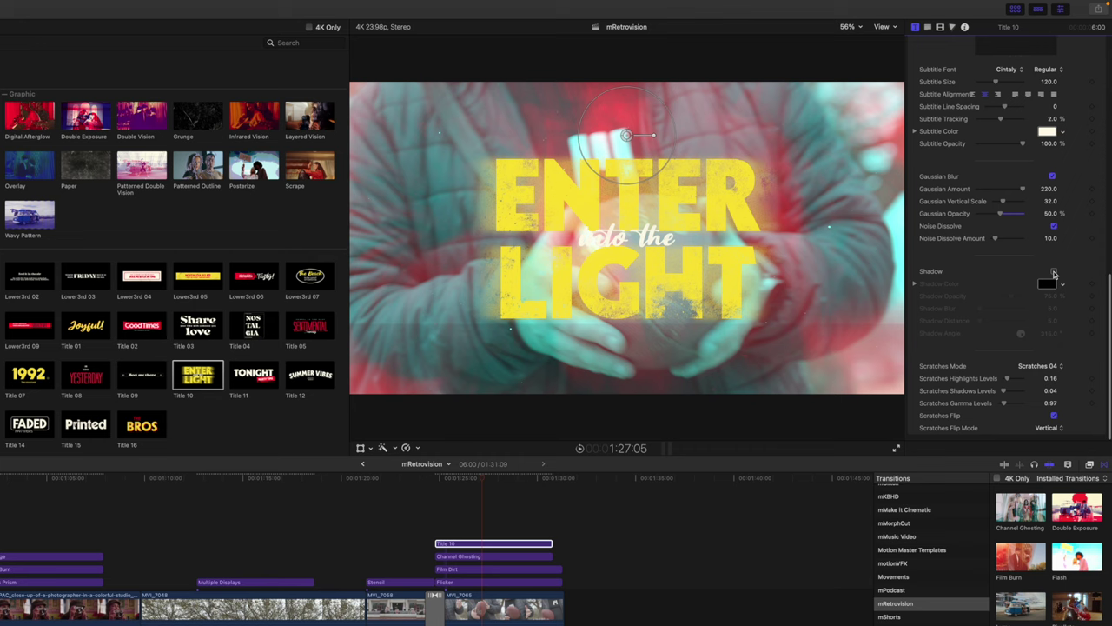
Step: Enable Title 10's shadow and switch its Scratches Mode to Scratches 01 and on to the next variant
left_click(1054, 273)
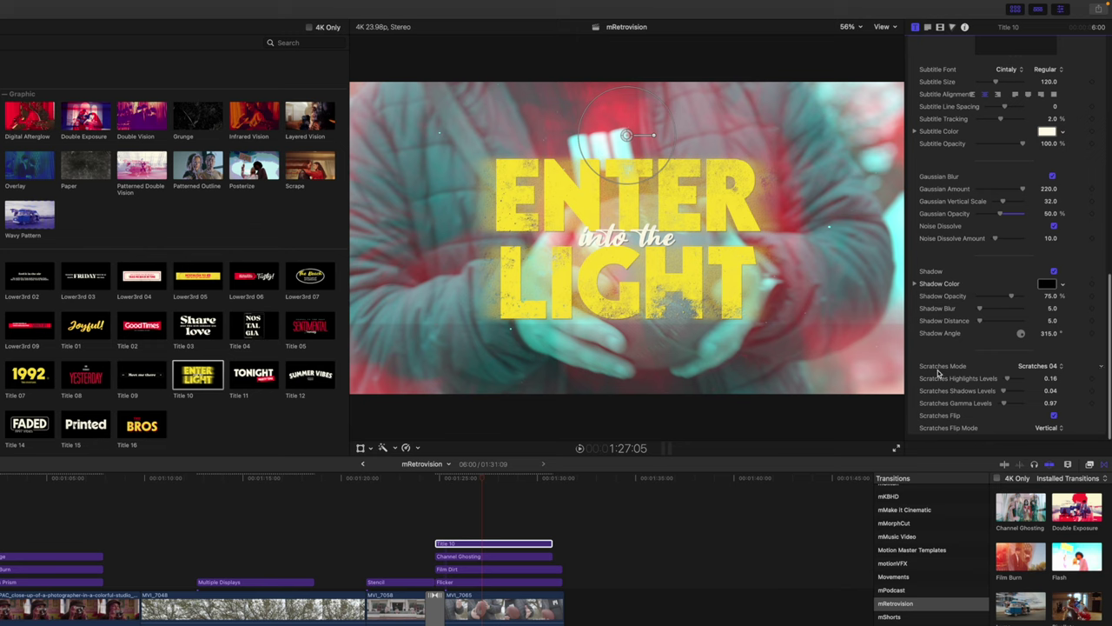
left_click(1057, 369)
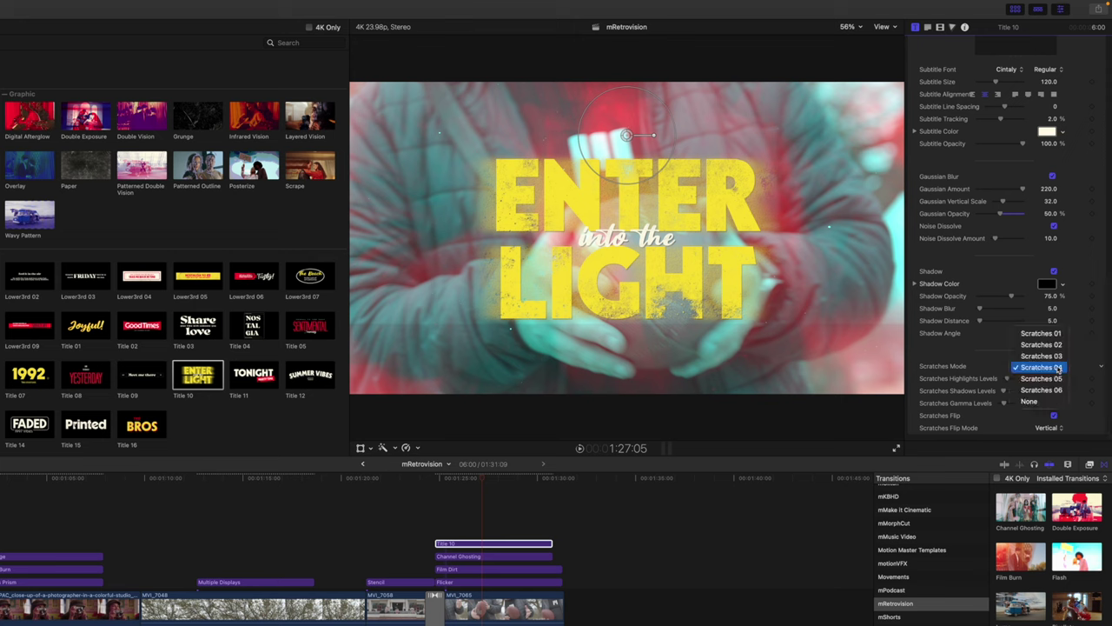
left_click(1056, 335)
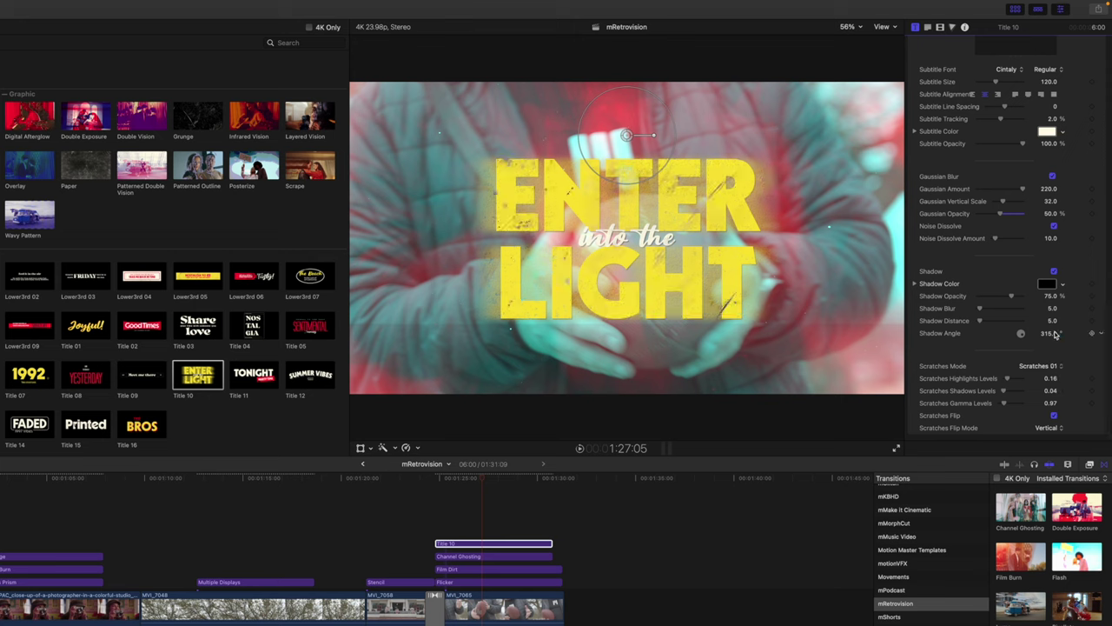
left_click(1050, 367)
left_click(1051, 378)
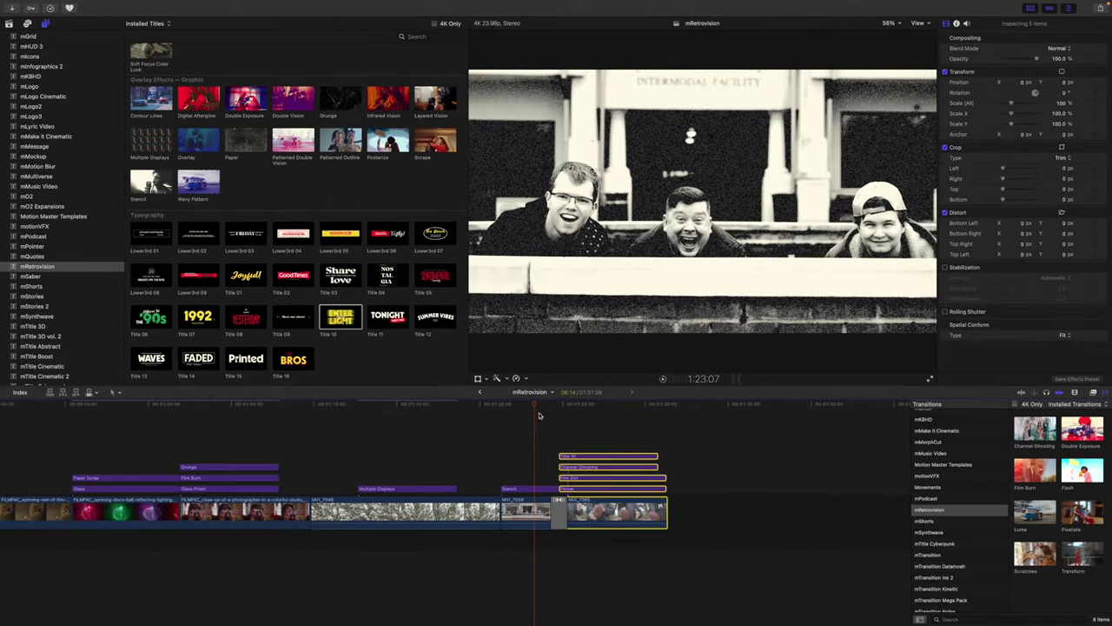
Step: Play back the sequence from 1:23:07 through the transition into the MVI_7065 clip with its stacked effects and title
key("space")
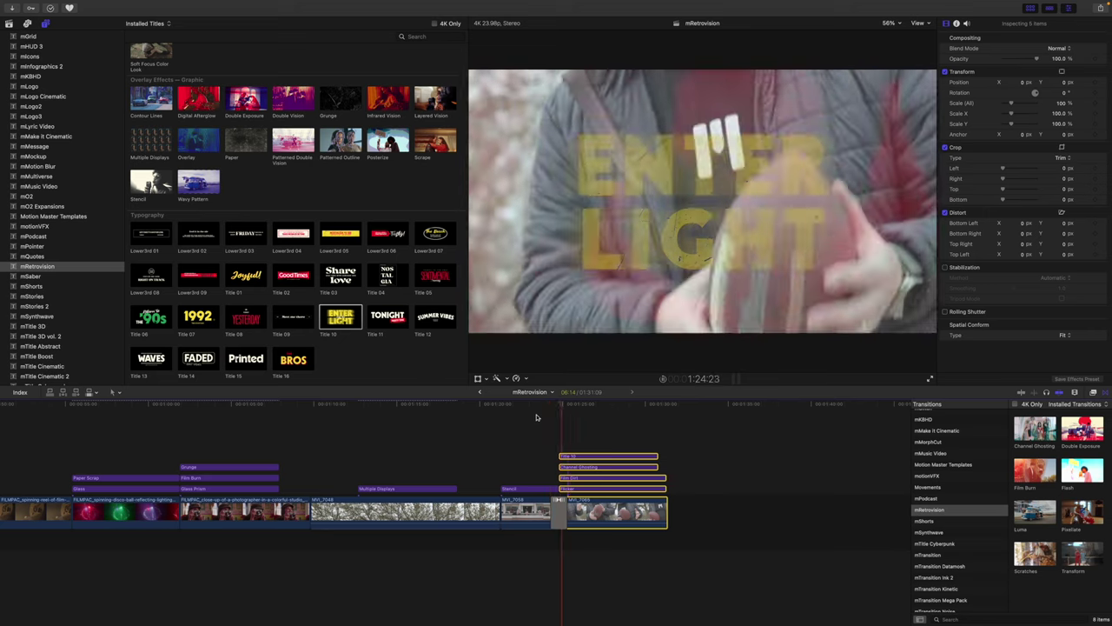